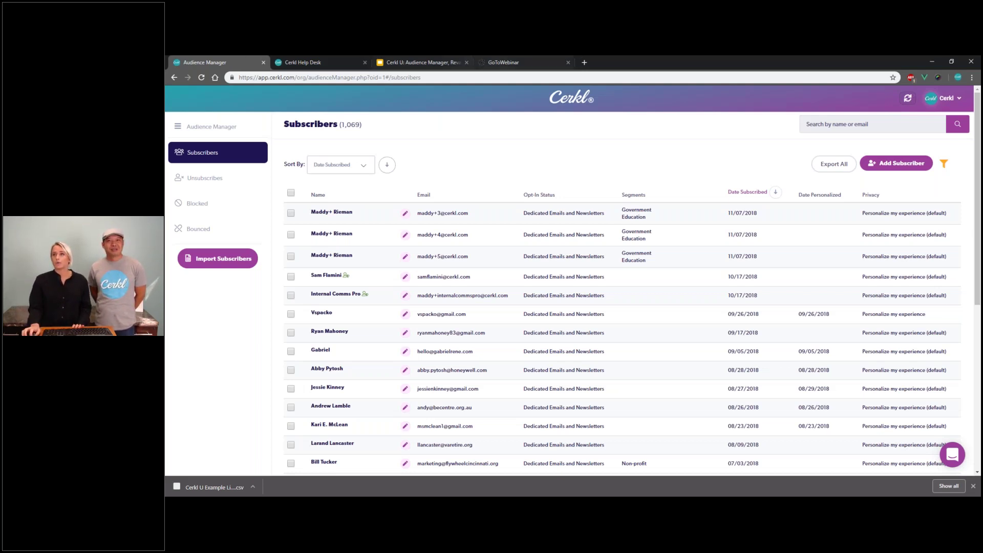
left_click(933, 101)
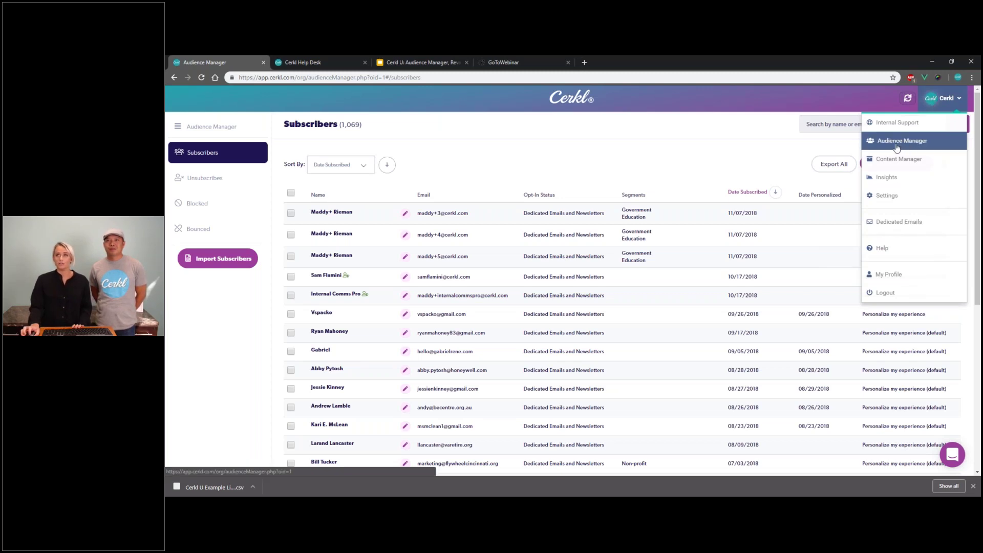
left_click(752, 127)
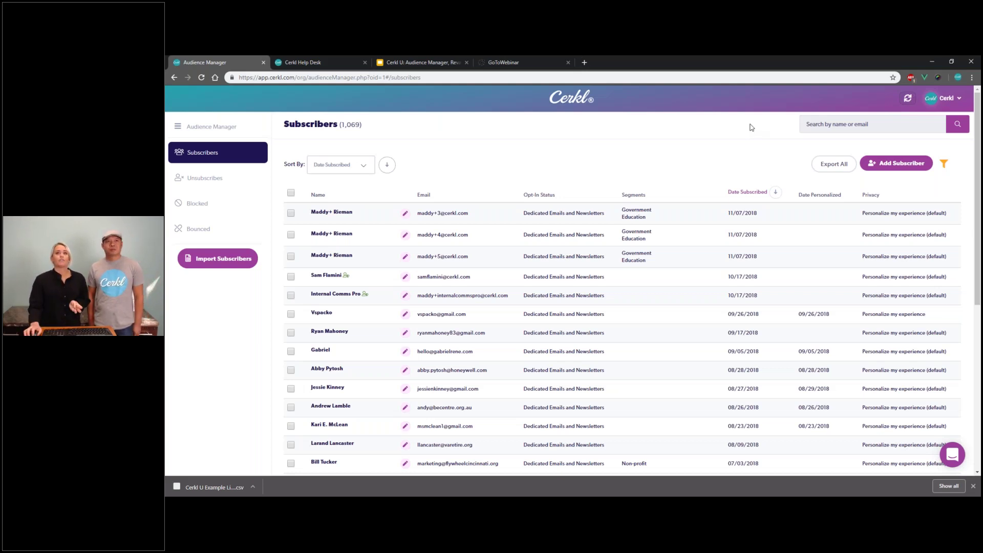
left_click_drag(424, 130, 286, 124)
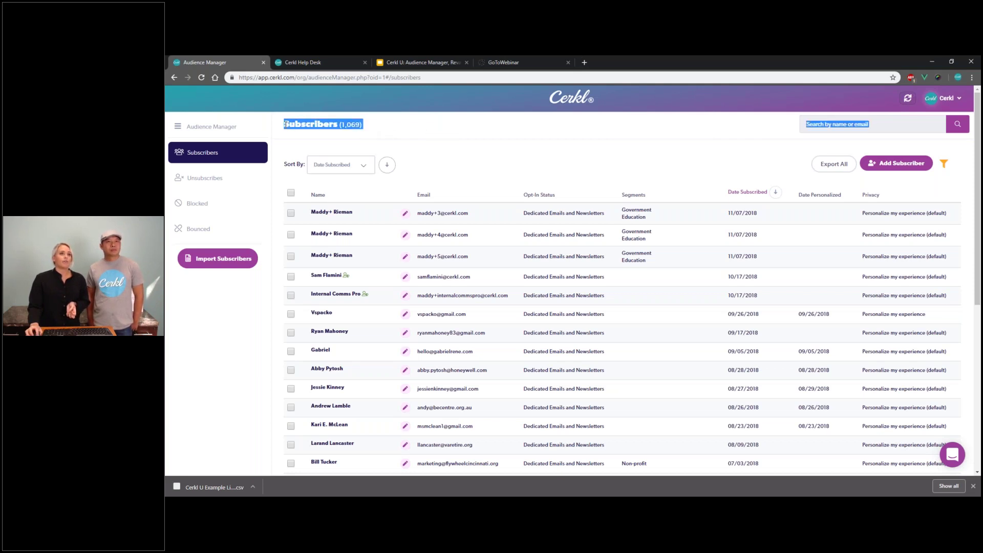
left_click(302, 122)
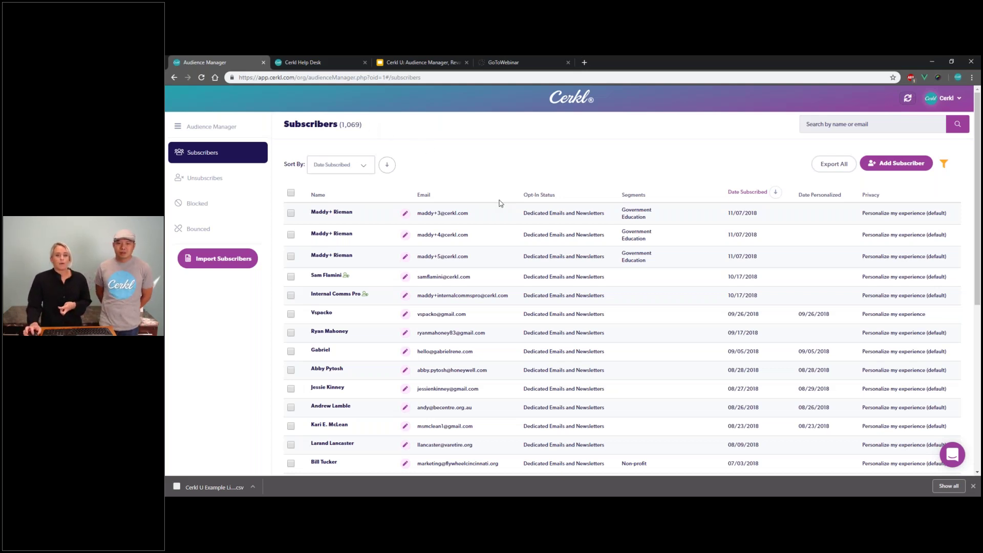
left_click(828, 123)
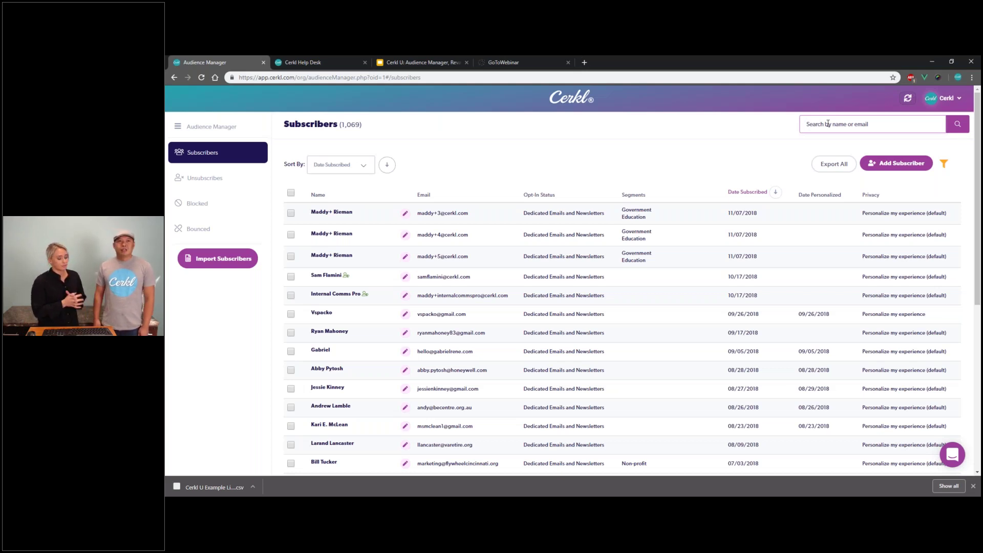
type("maddy")
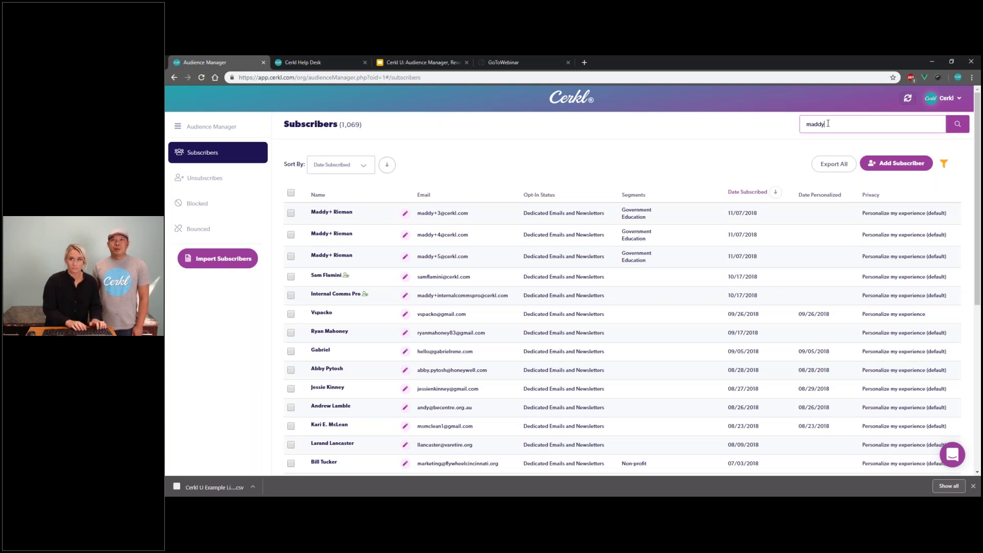
type("+")
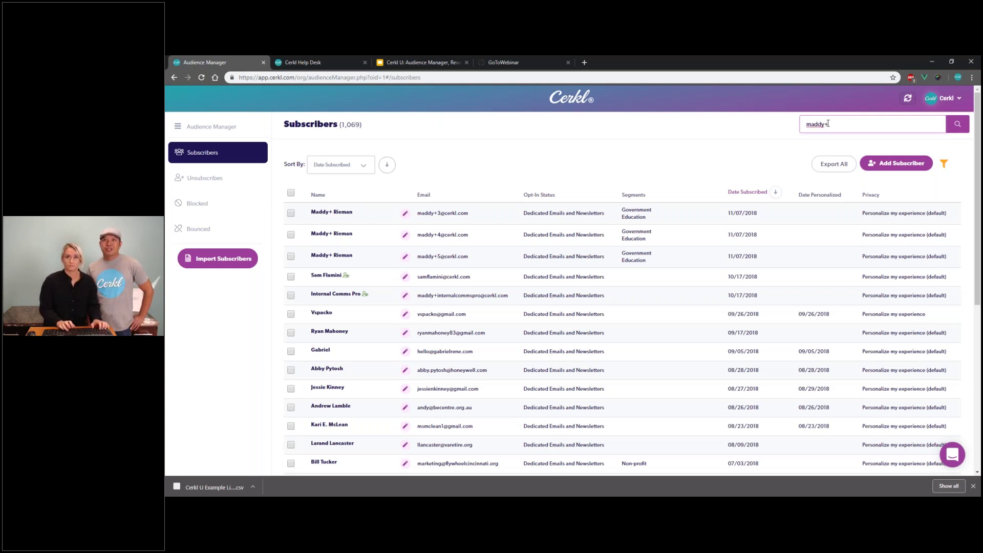
key("Return")
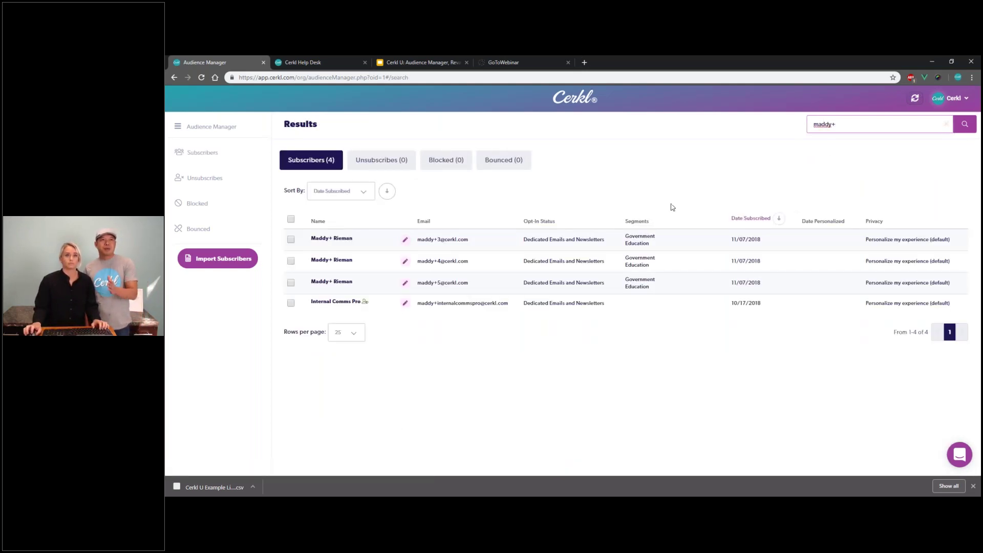
left_click(390, 164)
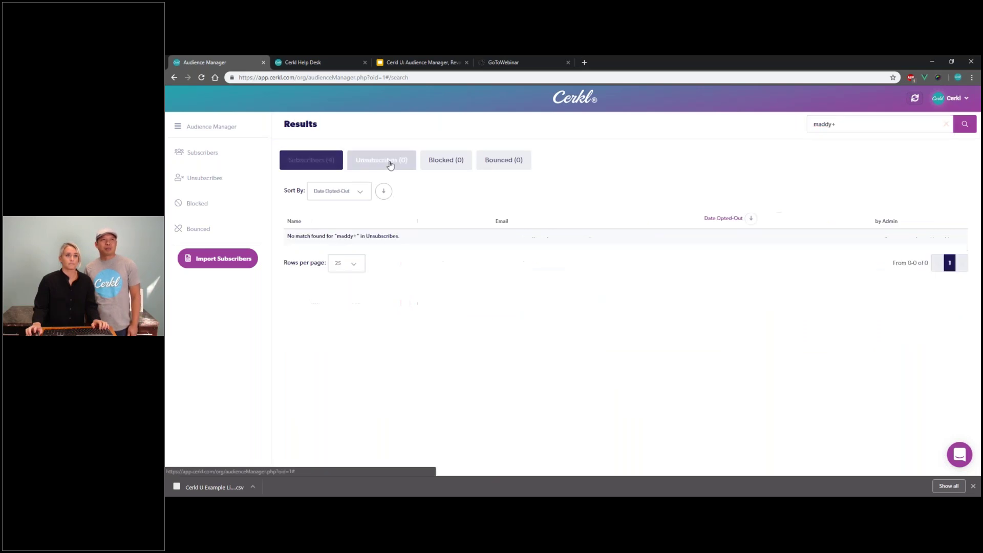
left_click(441, 159)
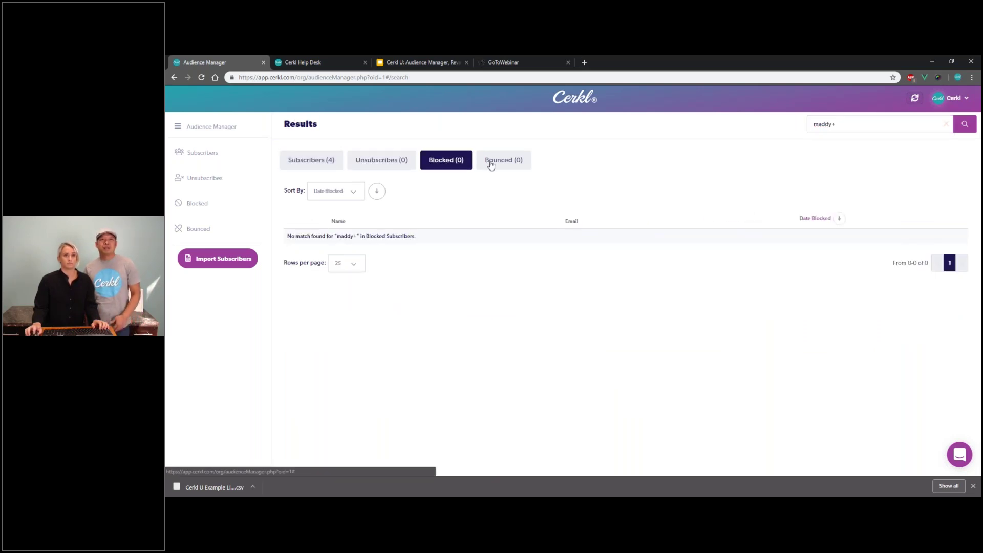
left_click(491, 163)
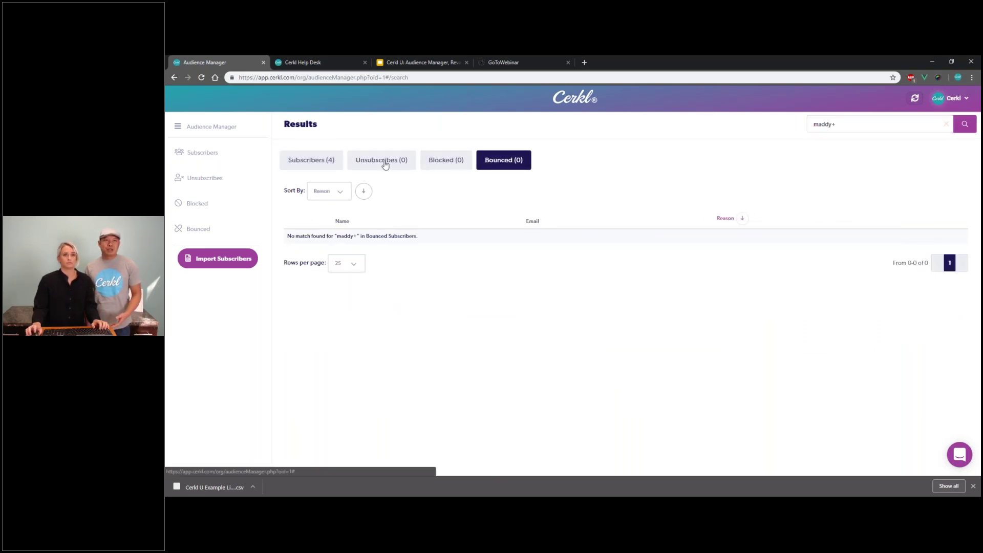
left_click(322, 162)
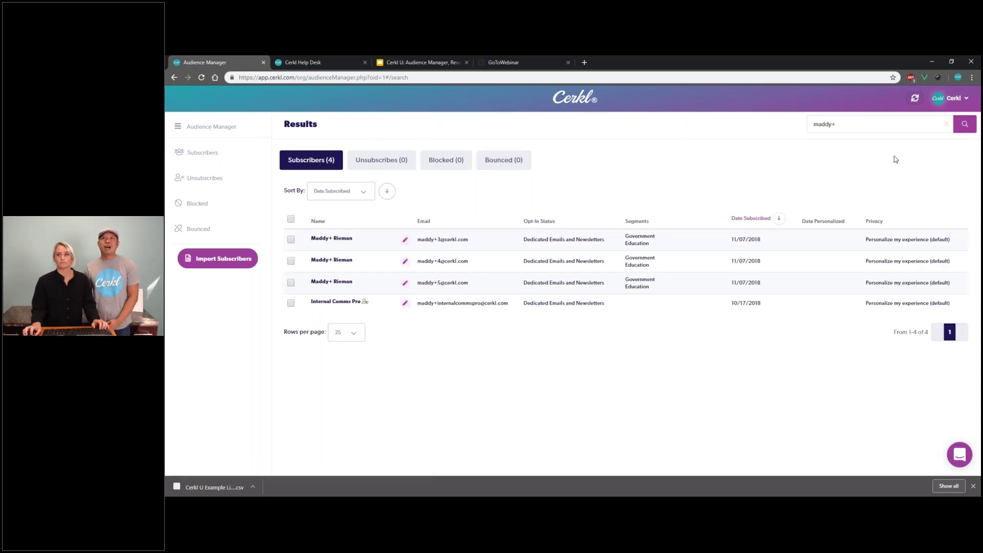
left_click(855, 124)
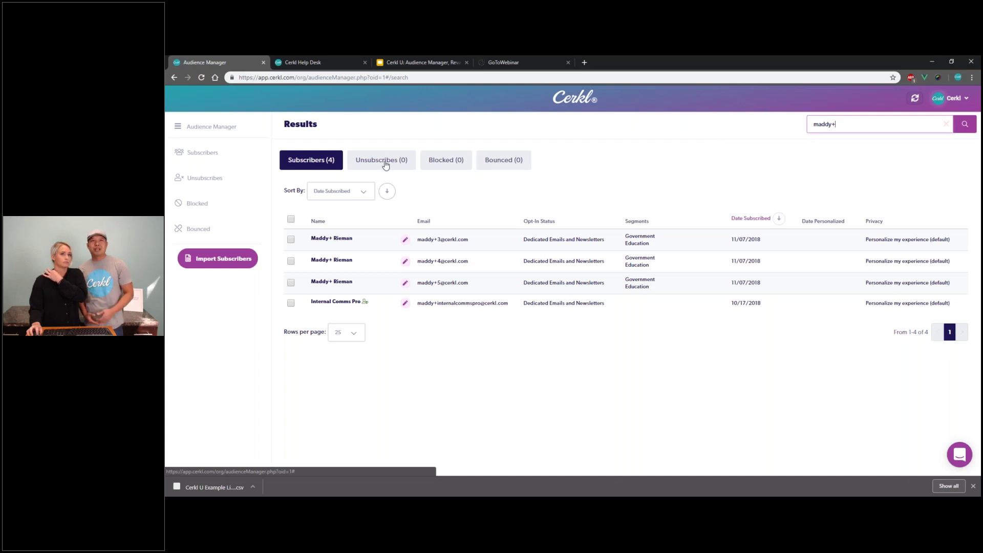
left_click(499, 162)
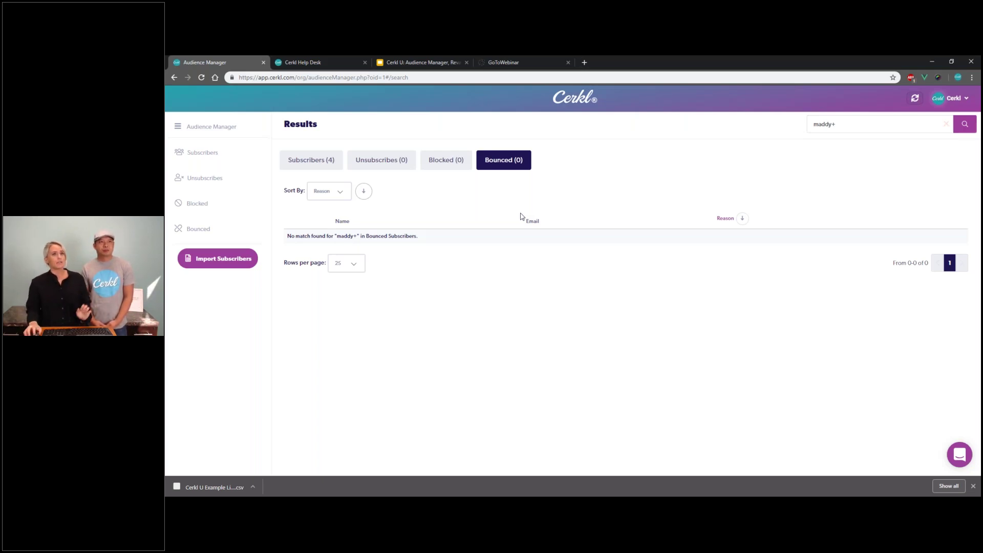
left_click(209, 156)
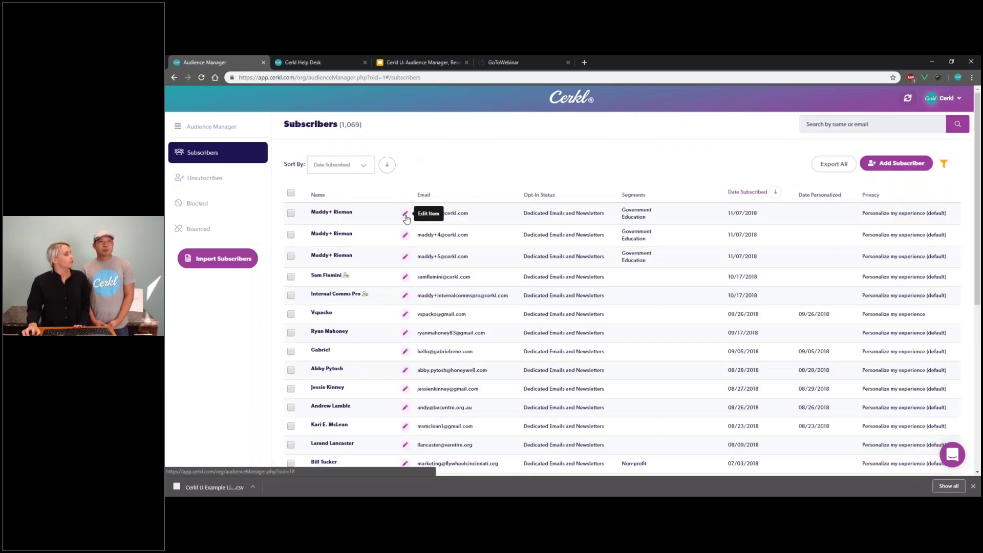
Step: Replace the top subscriber's surname with the new surname in the Name field
left_click(404, 213)
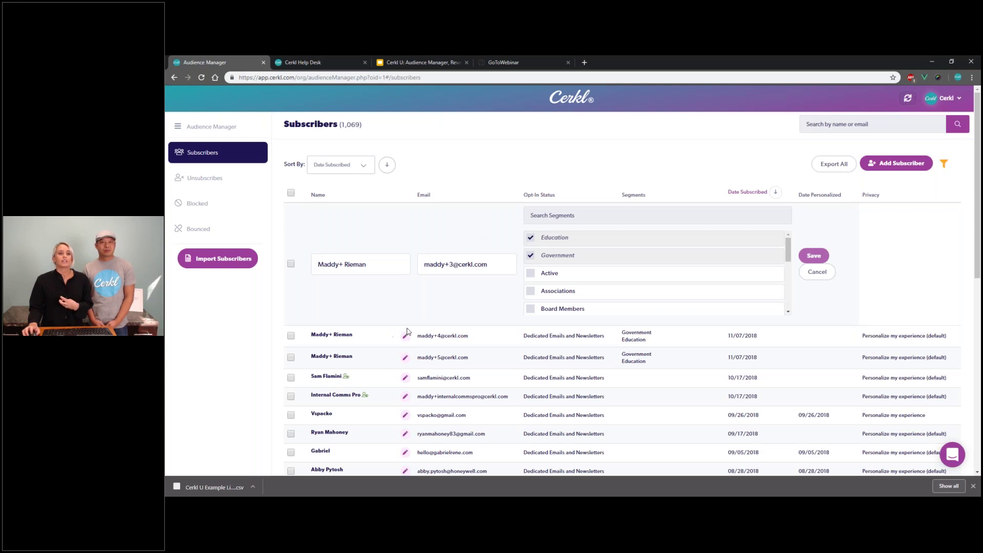
left_click(378, 263)
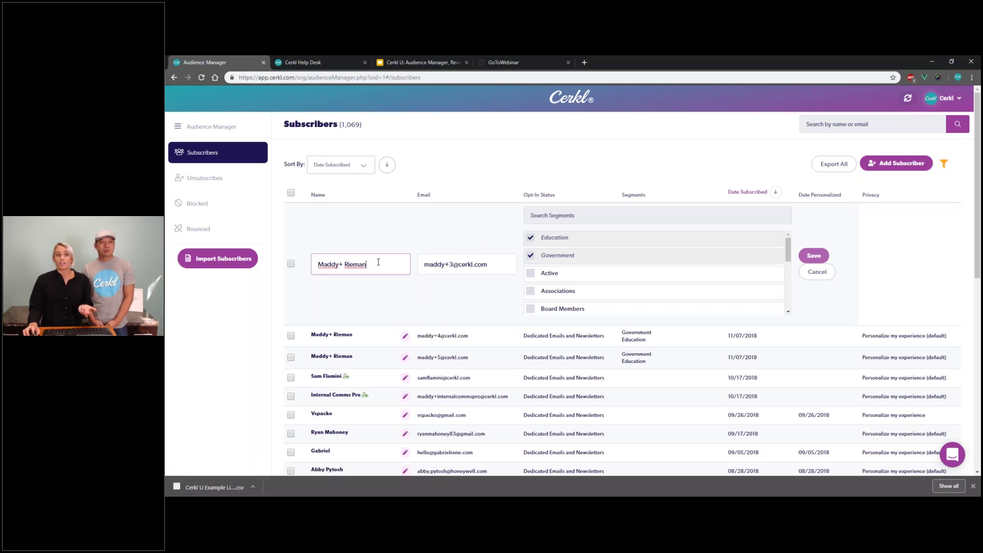
left_click_drag(369, 266, 345, 264)
type("Rose")
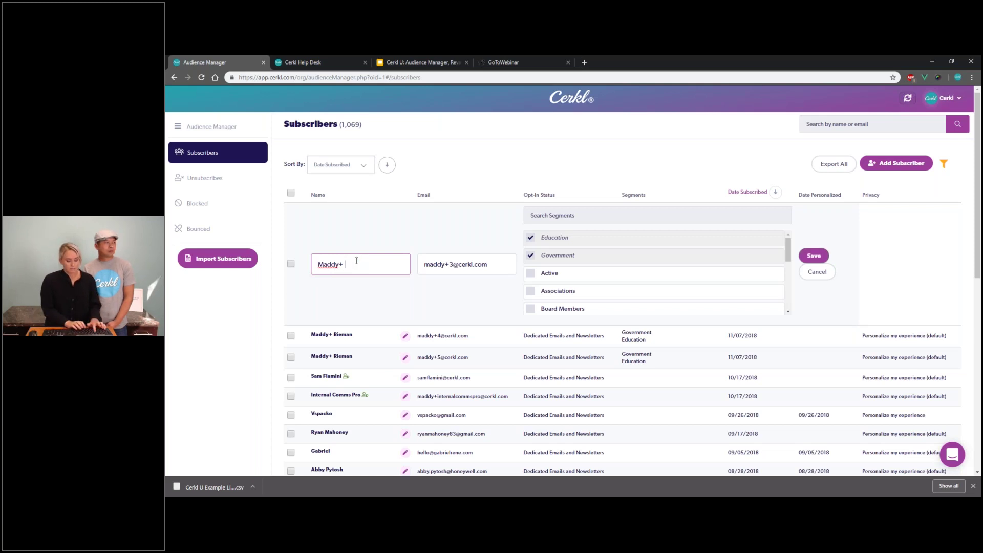
left_click(458, 259)
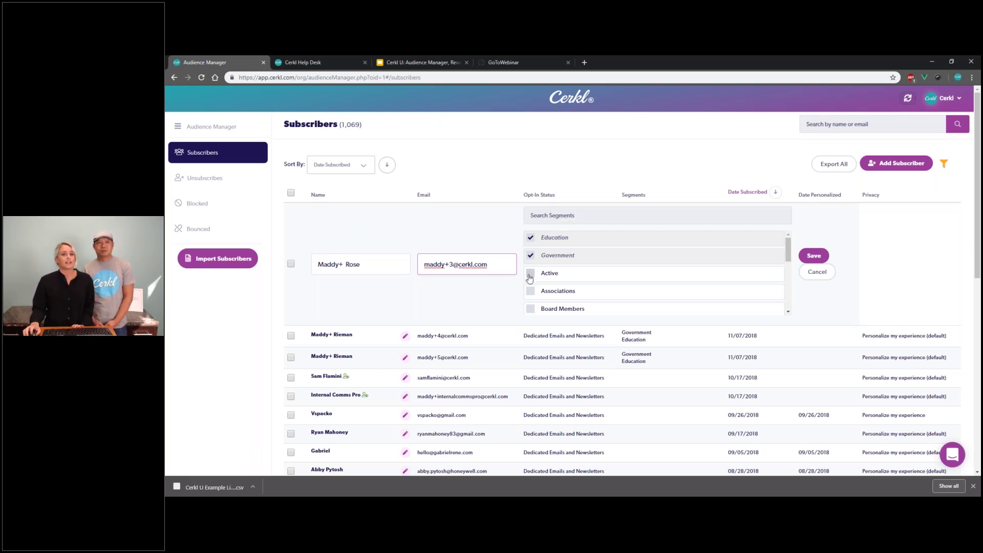
Step: Swap the subscriber's Government segment for Associations and For-profit, keeping Education, and save
left_click(531, 255)
scroll(527, 292, "down", 3)
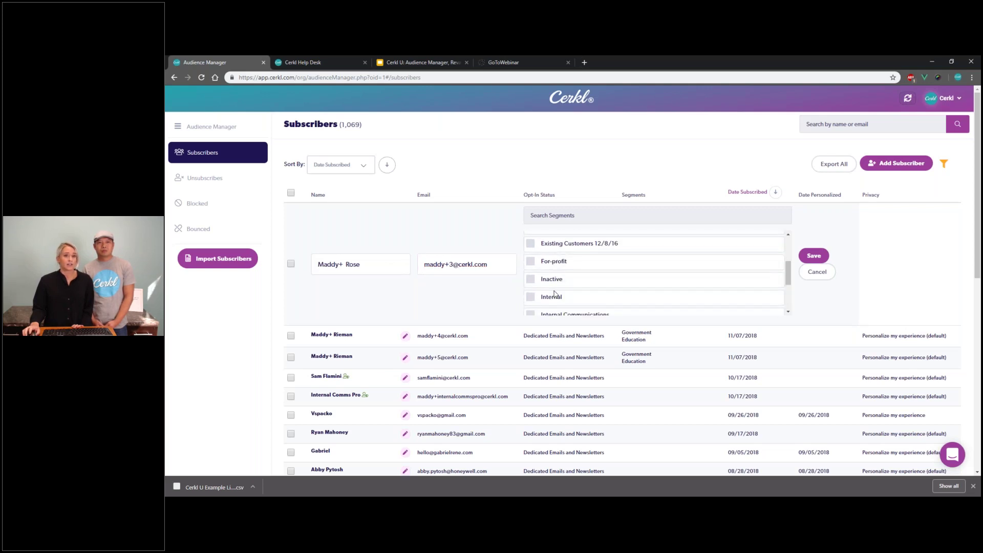
left_click(532, 260)
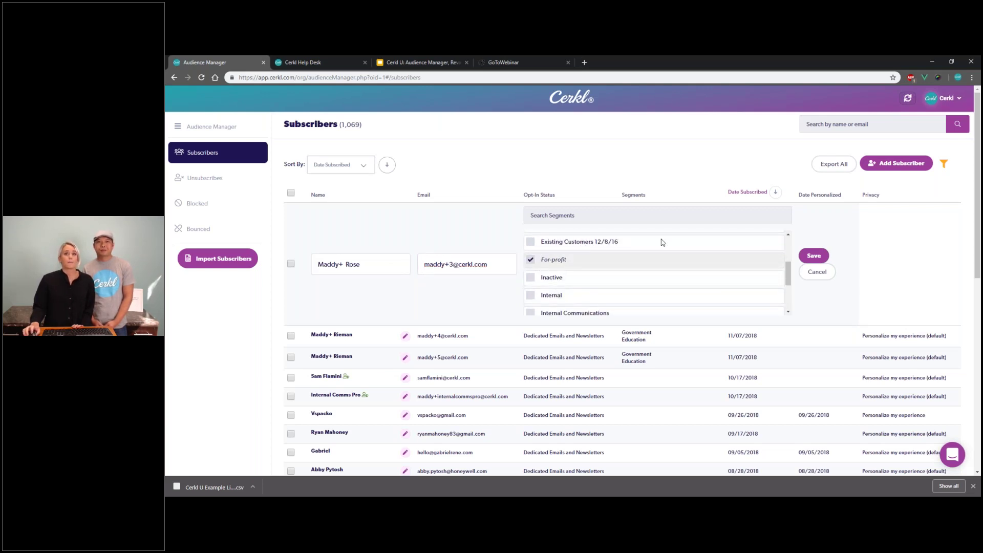
left_click(813, 255)
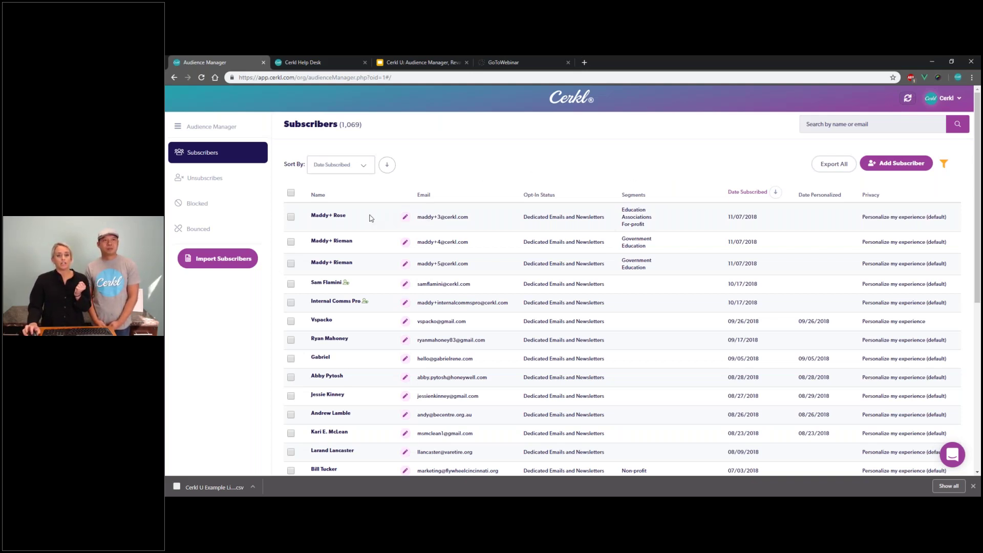
Step: Select the top subscriber and show the Update Segments privacy options
left_click(291, 217)
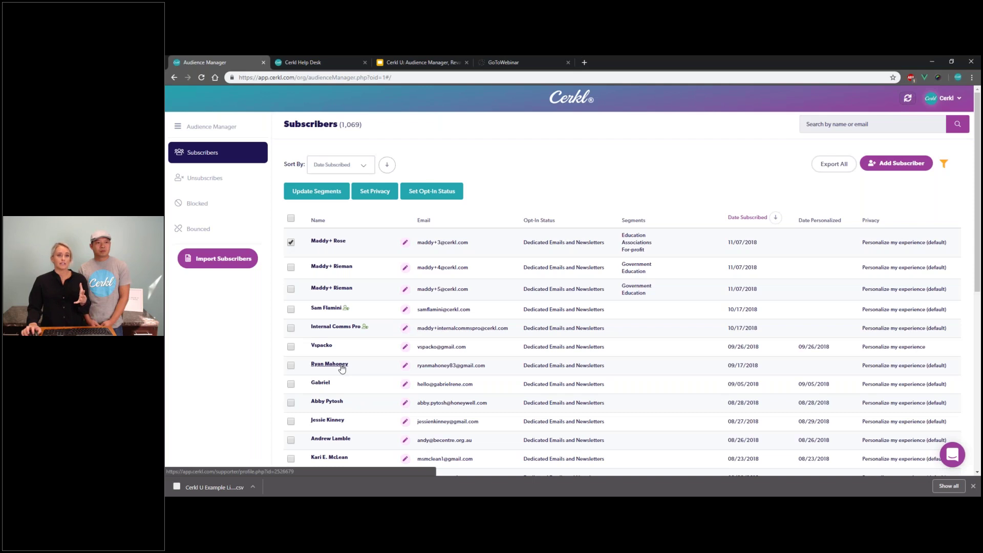
left_click(330, 196)
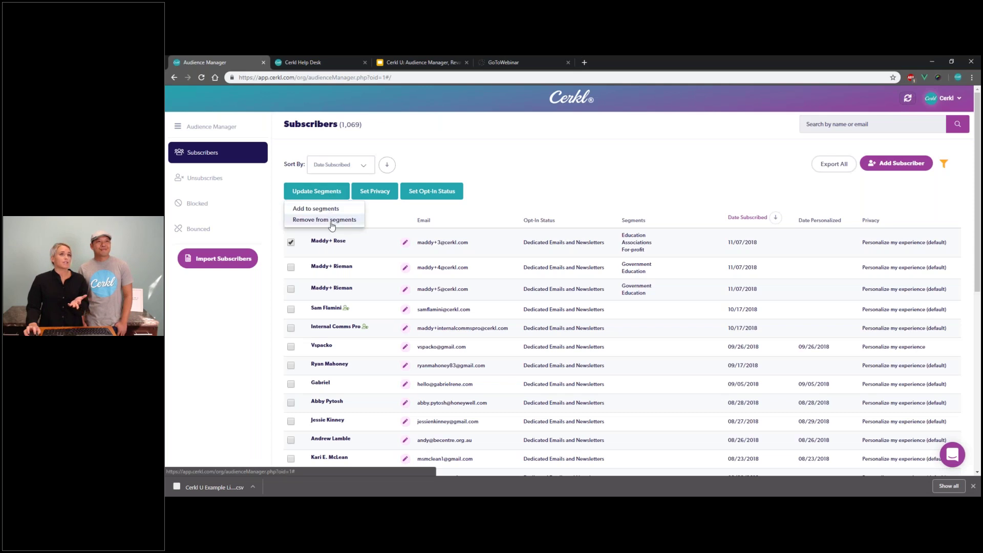
left_click(374, 192)
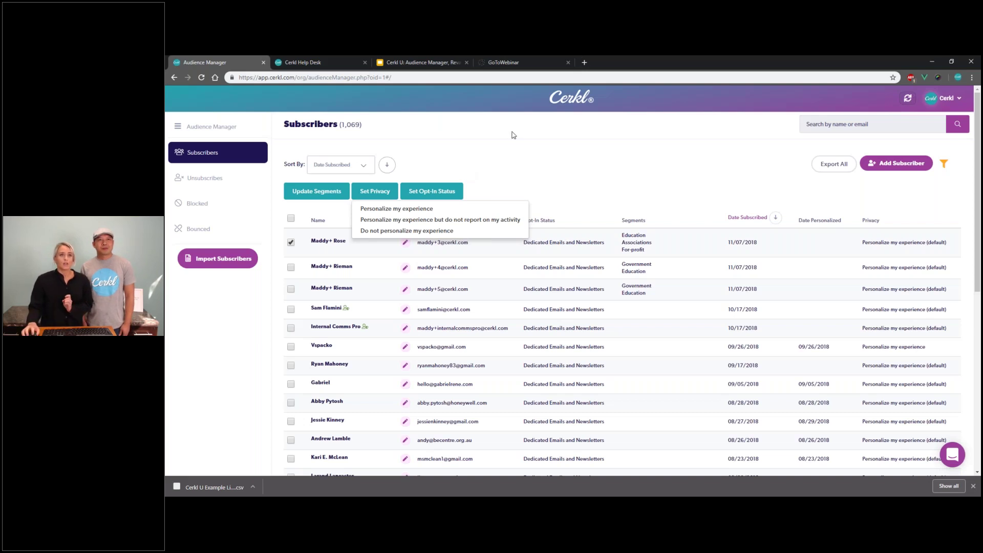
Step: Show the five Set Opt-In Status choices for the selected subscriber
left_click(440, 192)
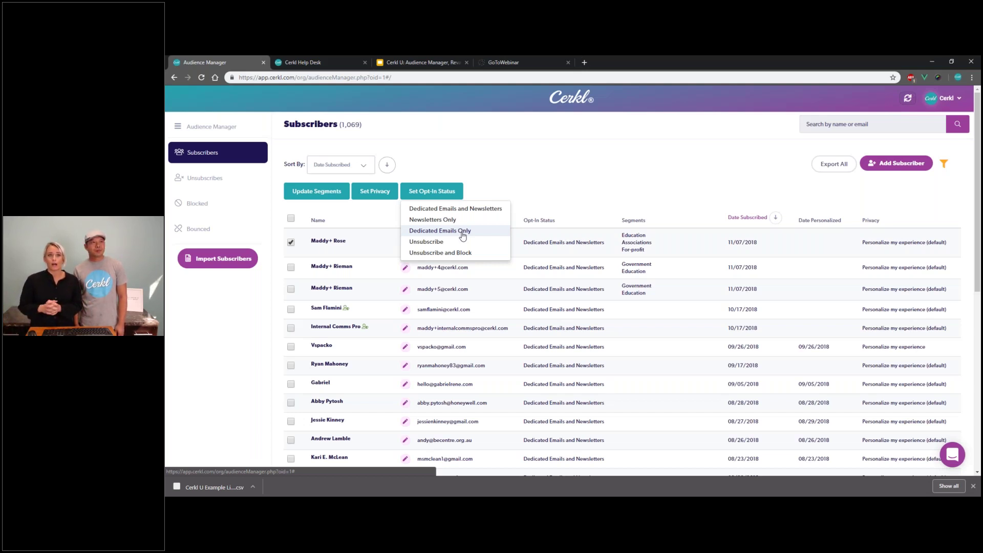
Step: Close the Set Opt-In Status dropdown without applying a change
left_click(561, 181)
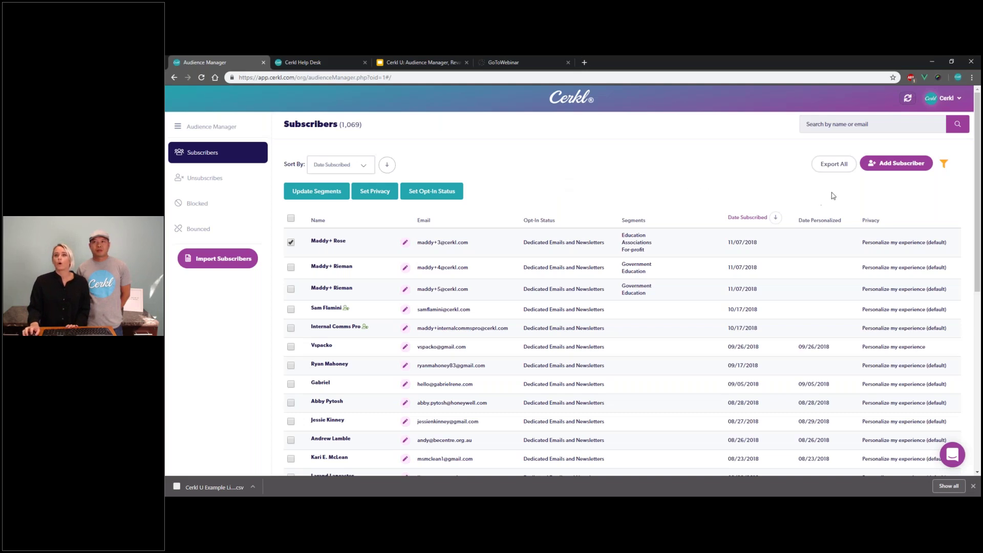
Step: Filter subscribers by the For-profit segment and Not Personalized personalization, then apply
left_click(945, 165)
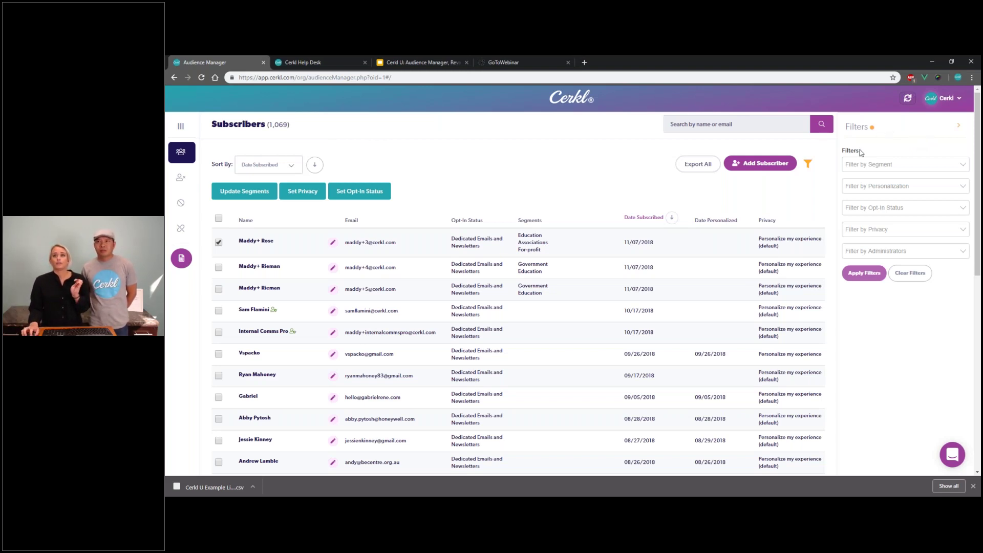
left_click(876, 165)
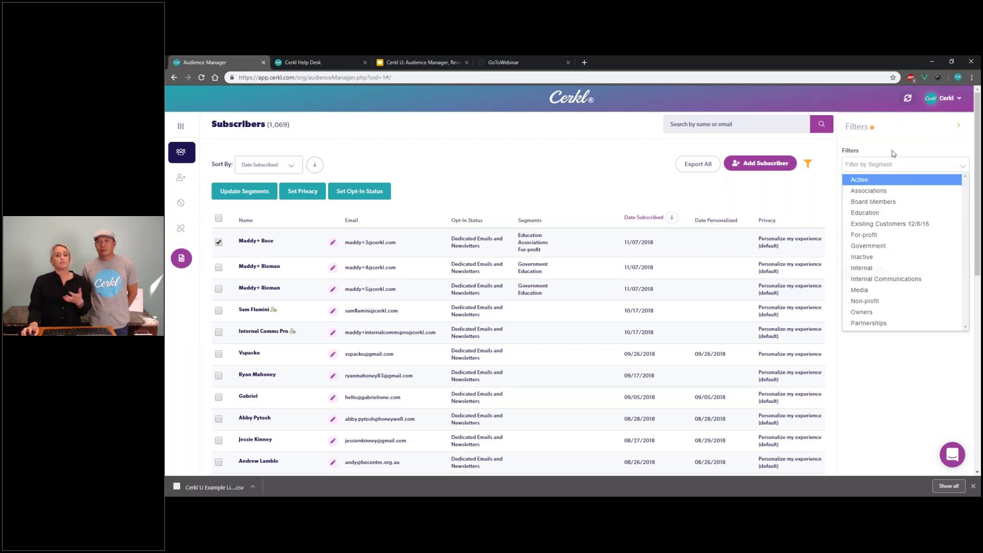
left_click(885, 185)
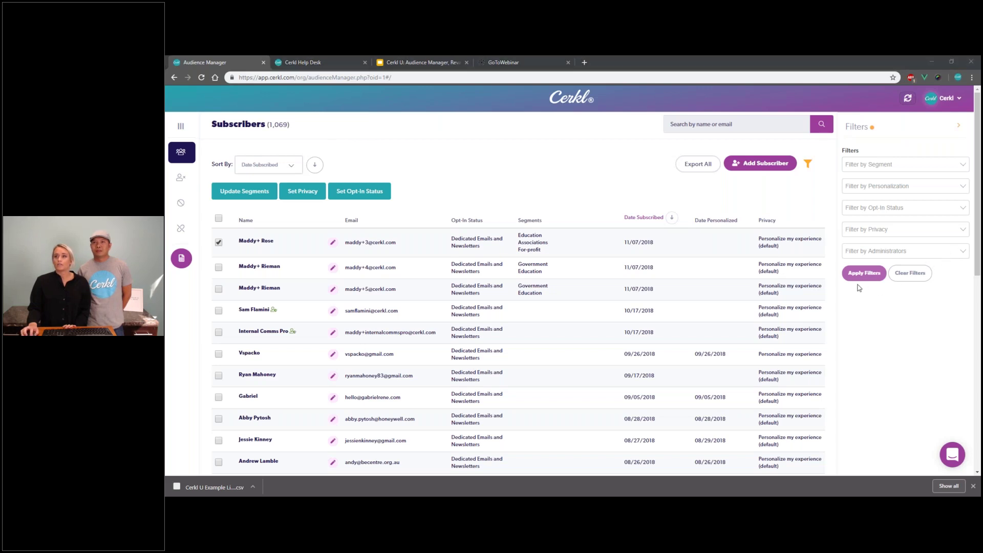
left_click(896, 164)
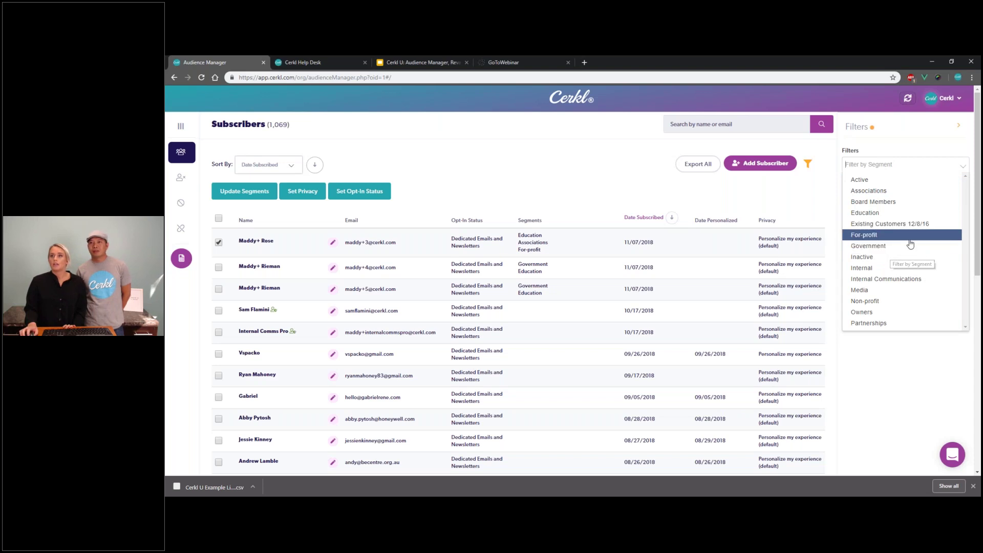
scroll(517, 308, "down", 2)
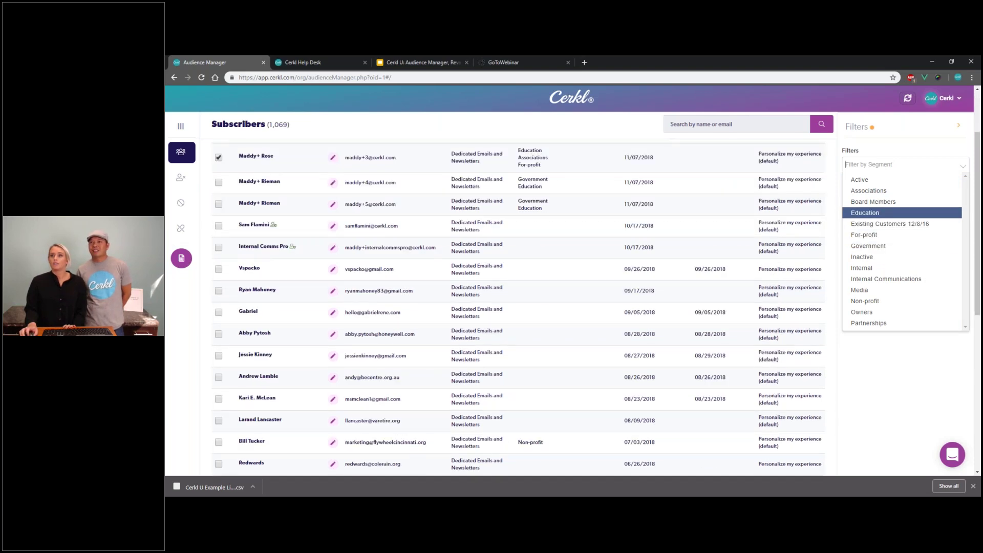
left_click(912, 236)
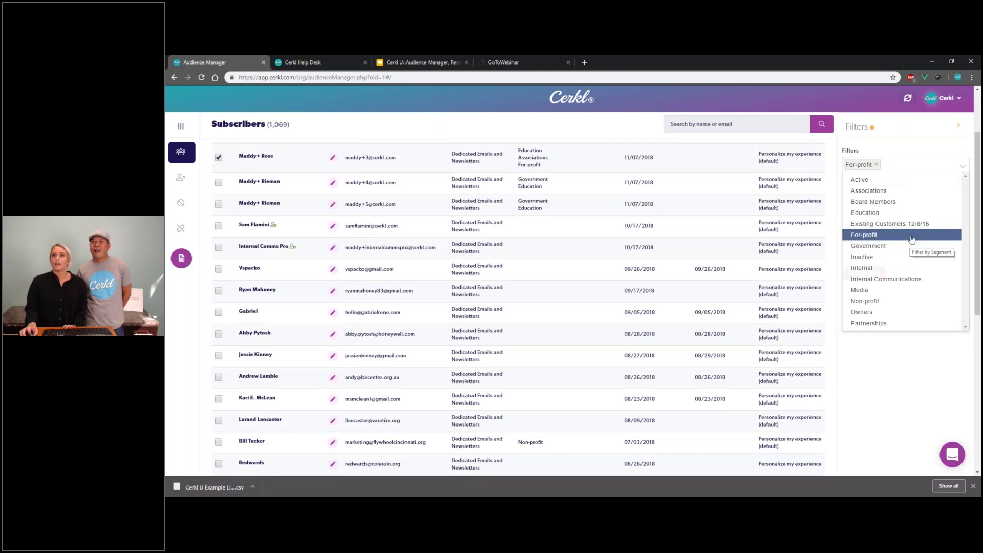
left_click(899, 185)
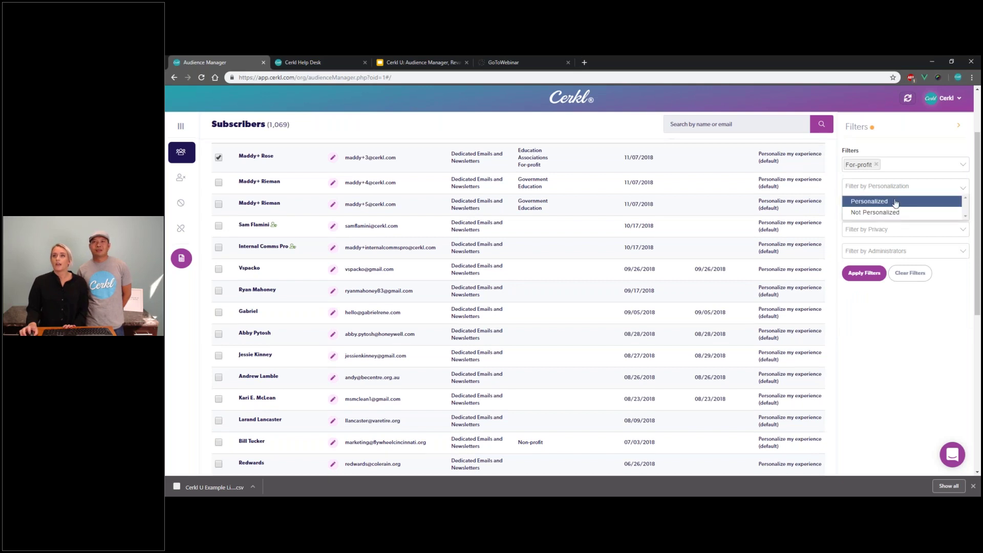
left_click(892, 213)
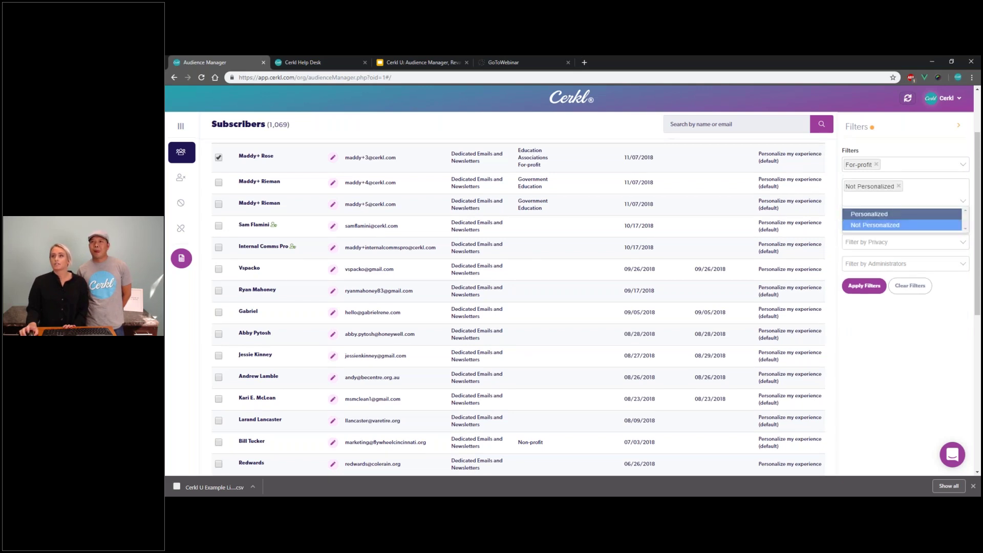
key("Escape")
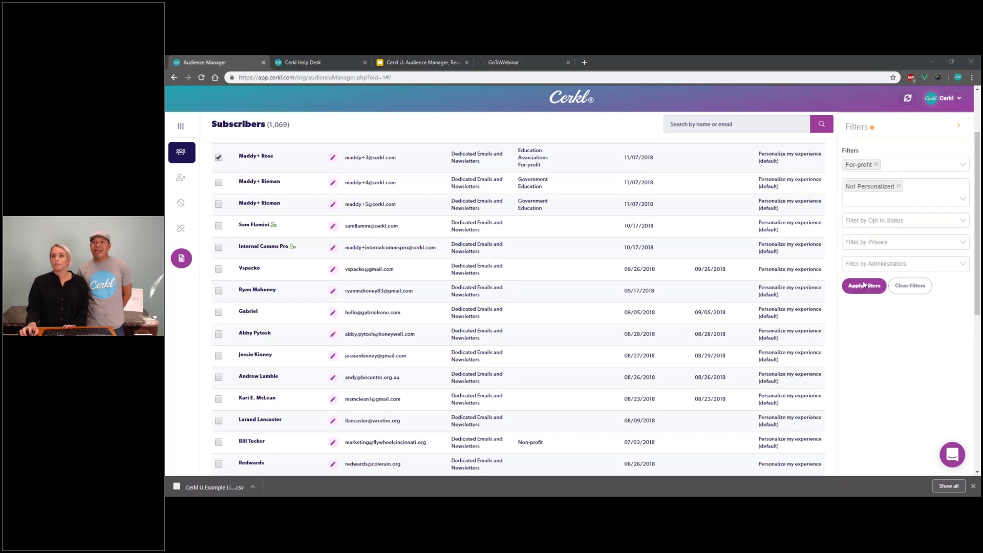
left_click(864, 285)
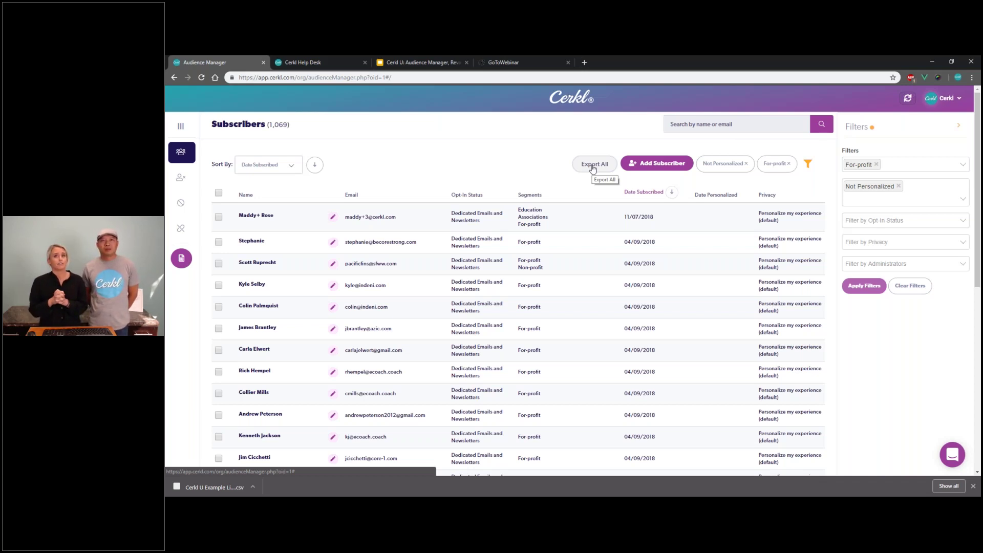
Step: Clear the For-profit and Not Personalized filters to show all 1,069 subscribers
left_click(910, 285)
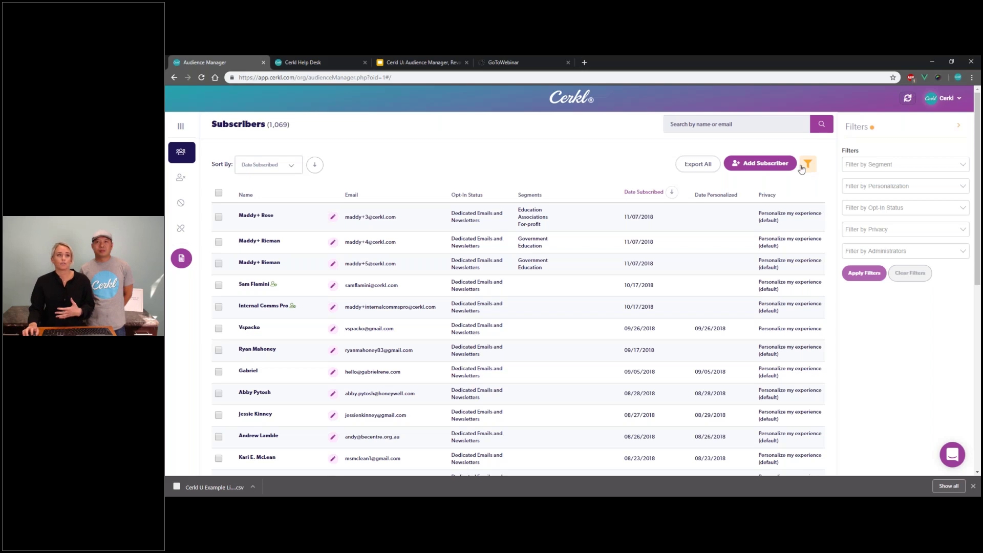
left_click(692, 122)
Step: Search for the demo address prefix, tick the first three results, and show their opt-in choices
type("maddy+")
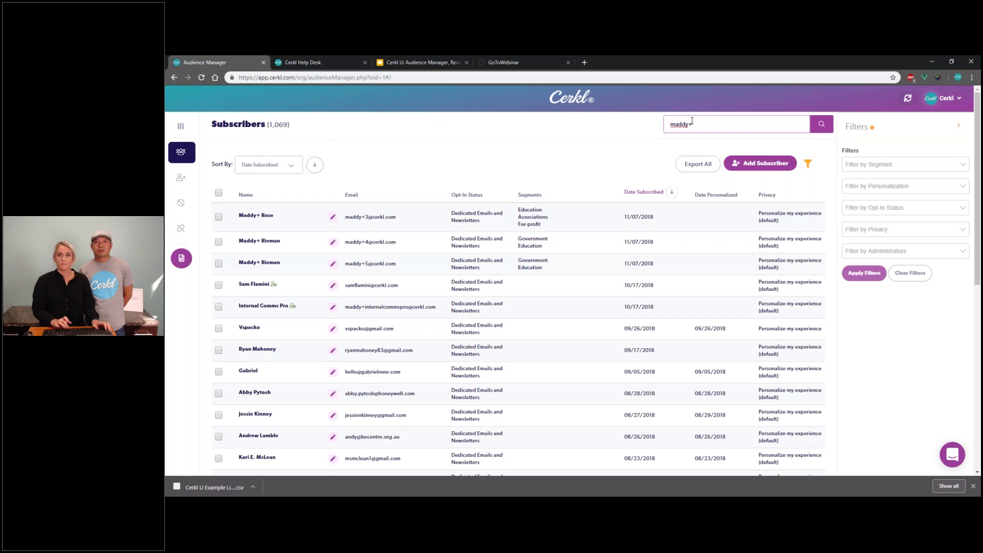
key("Return")
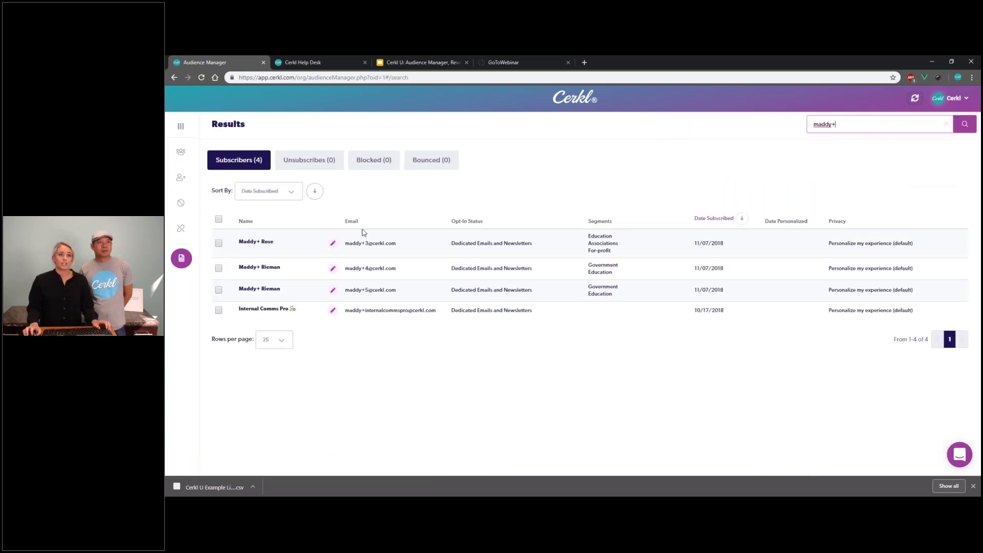
left_click(219, 222)
left_click(219, 243)
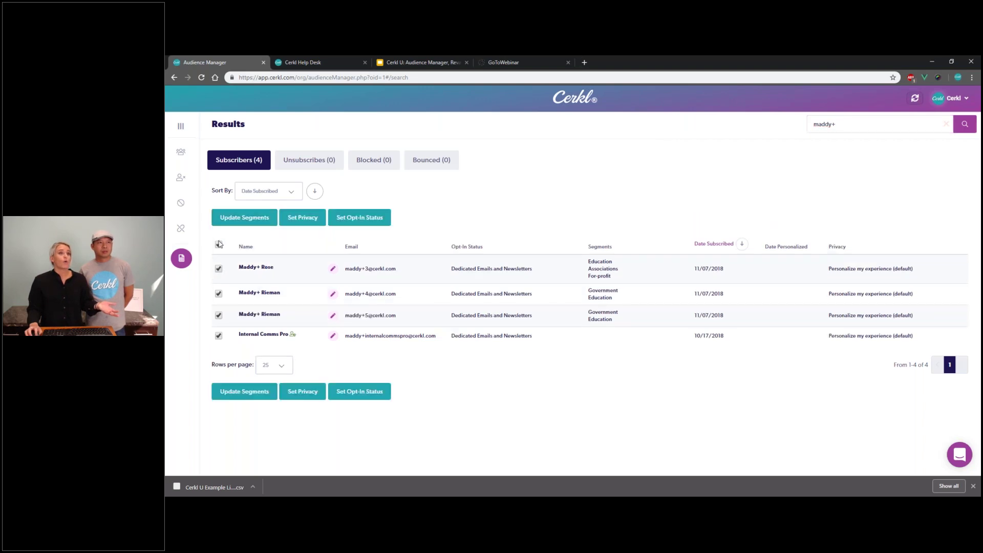
left_click(219, 249)
left_click(219, 250)
left_click(219, 293)
left_click(219, 315)
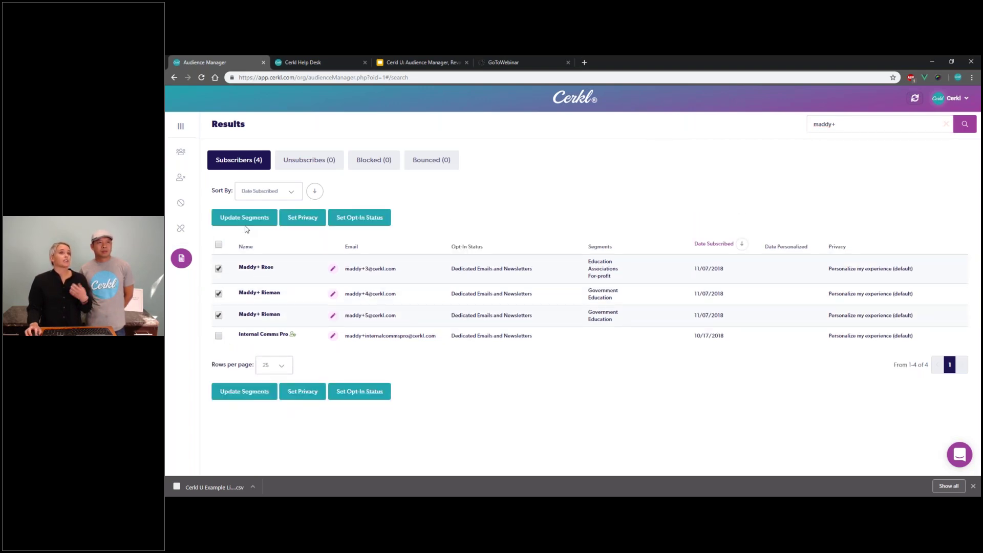
left_click(353, 222)
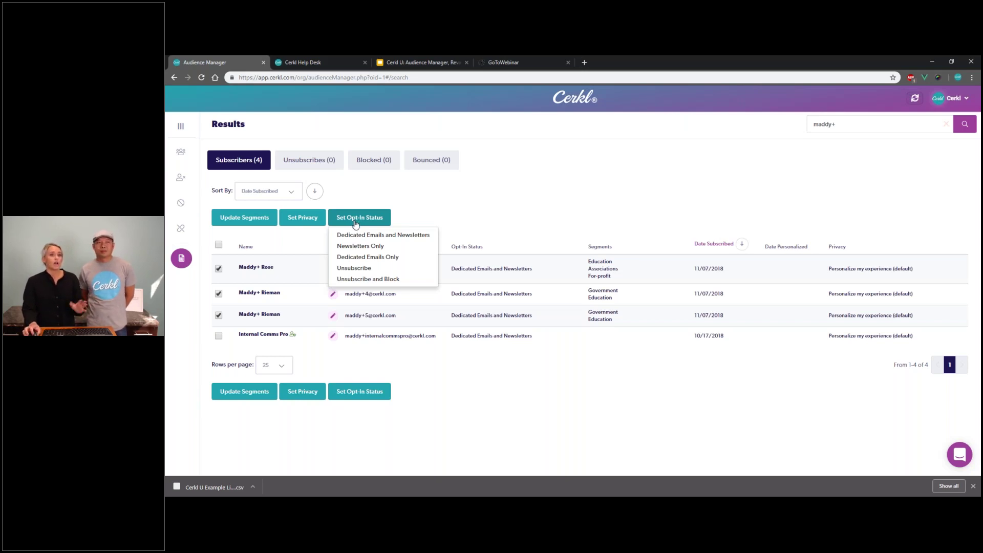
Step: Set the three selected subscribers to Unsubscribe and confirm with Yes
left_click(370, 269)
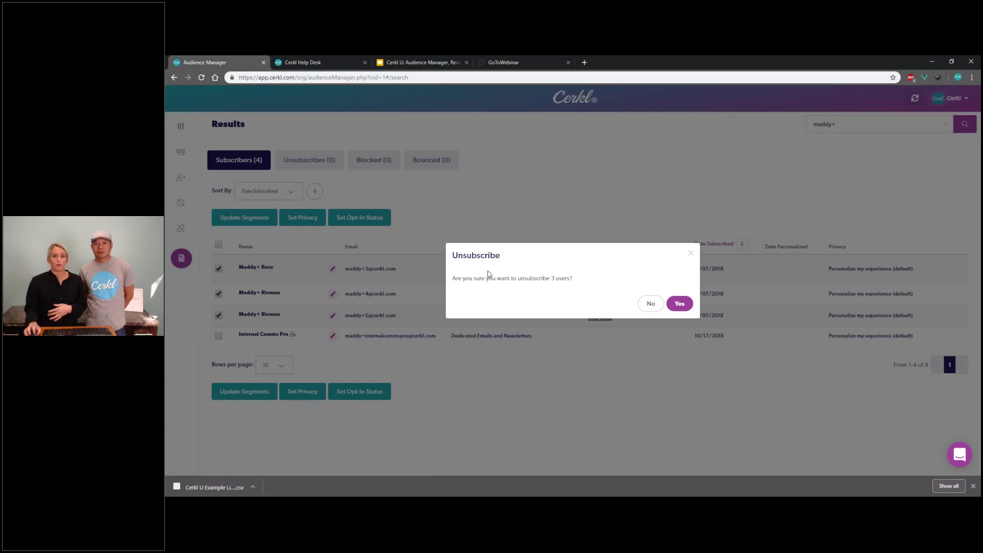
left_click(677, 303)
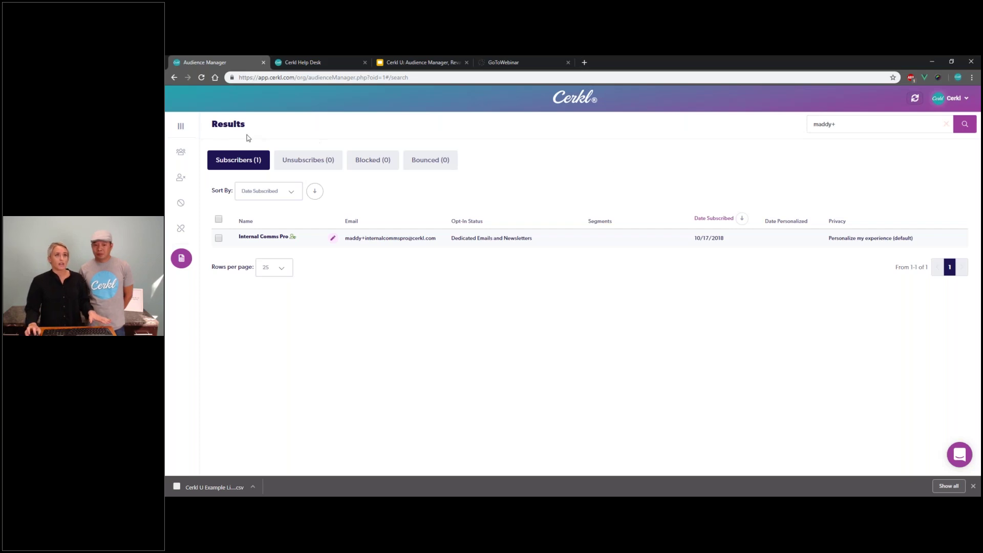
left_click(190, 132)
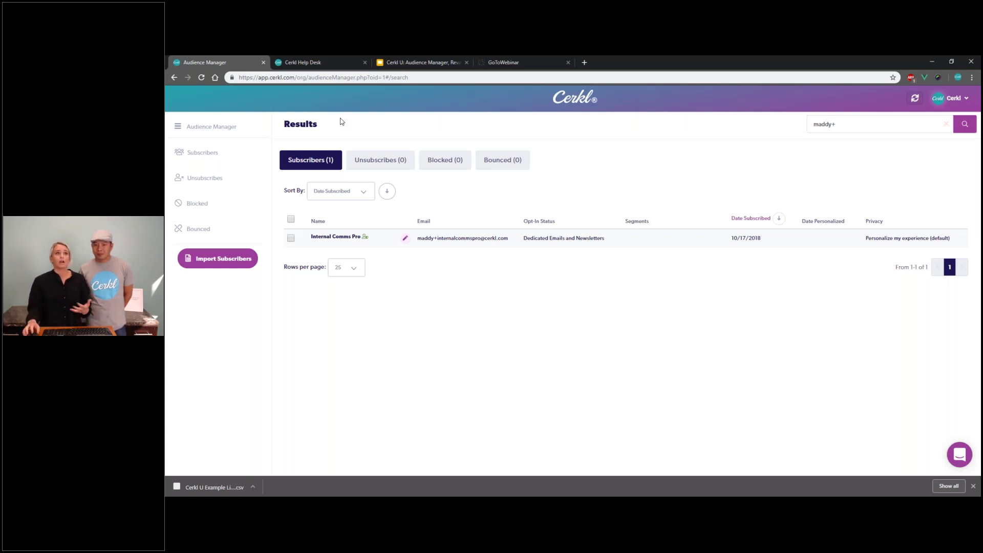
Step: Start a new subscriber and enter their email address and full name
left_click(217, 154)
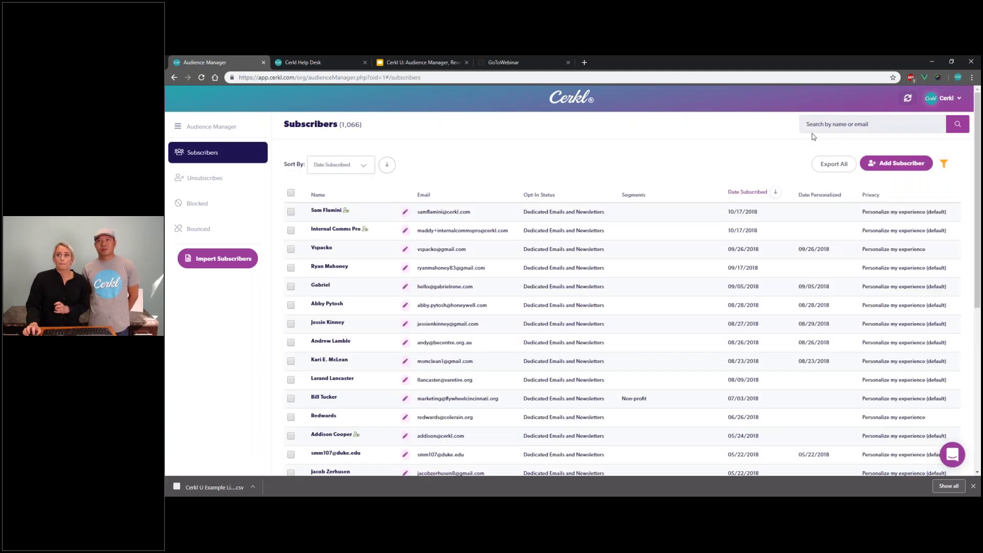
left_click(887, 164)
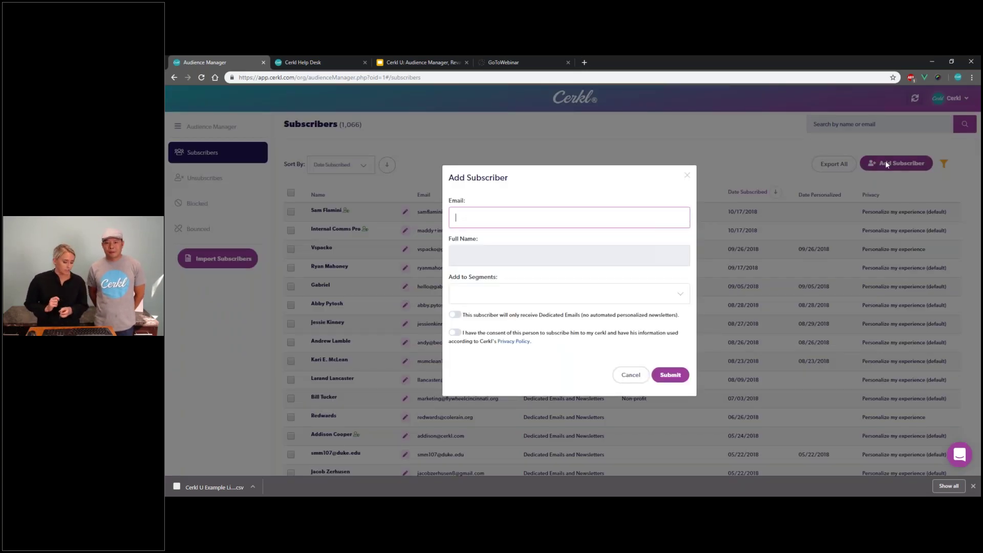
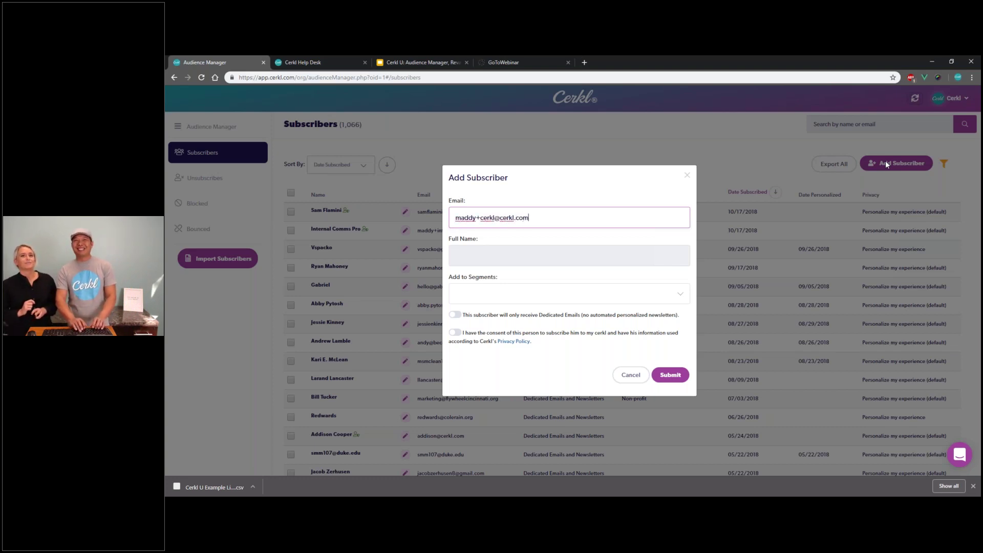
key("Tab")
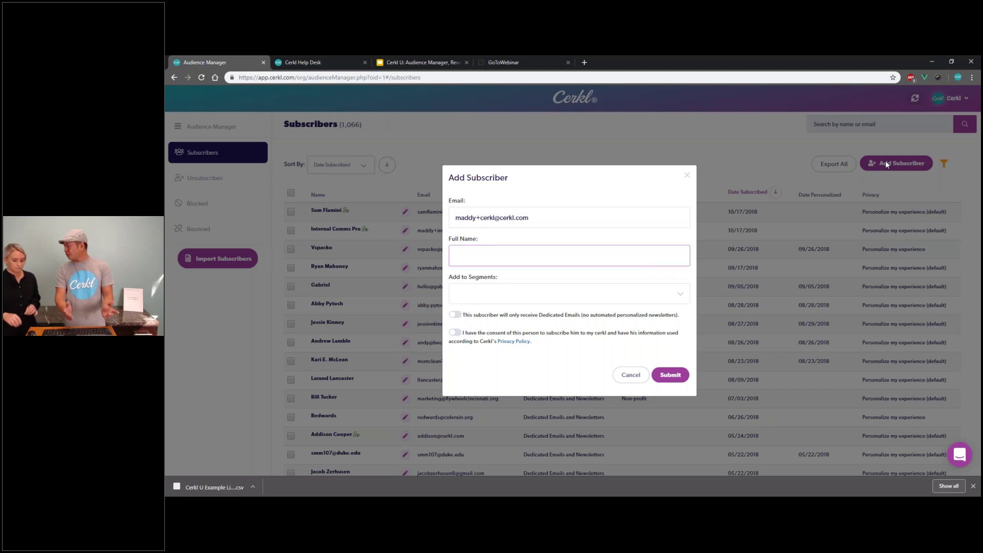
type("Maddy")
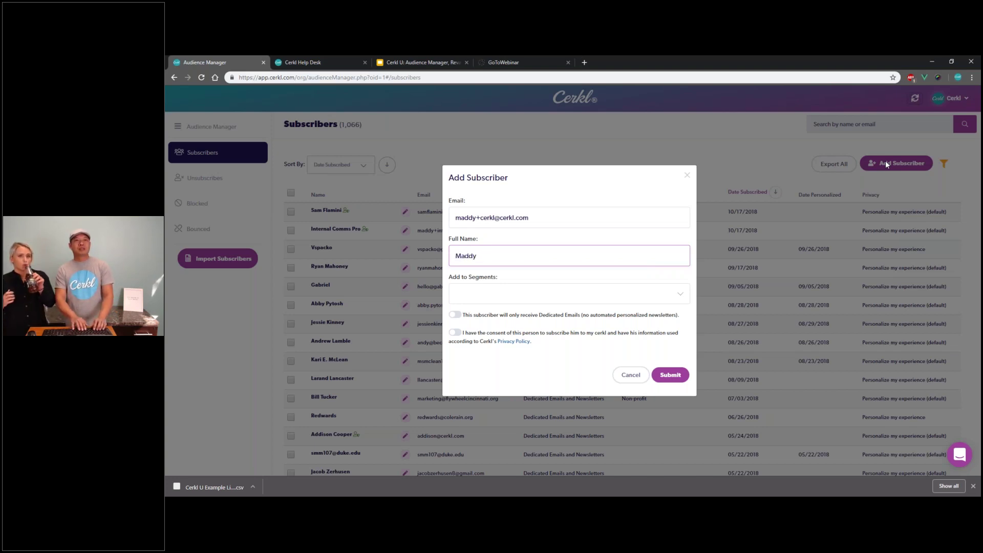
key("Tab")
Step: Add the Active, Associations and Board Members segments, confirm consent, and submit
key("Down")
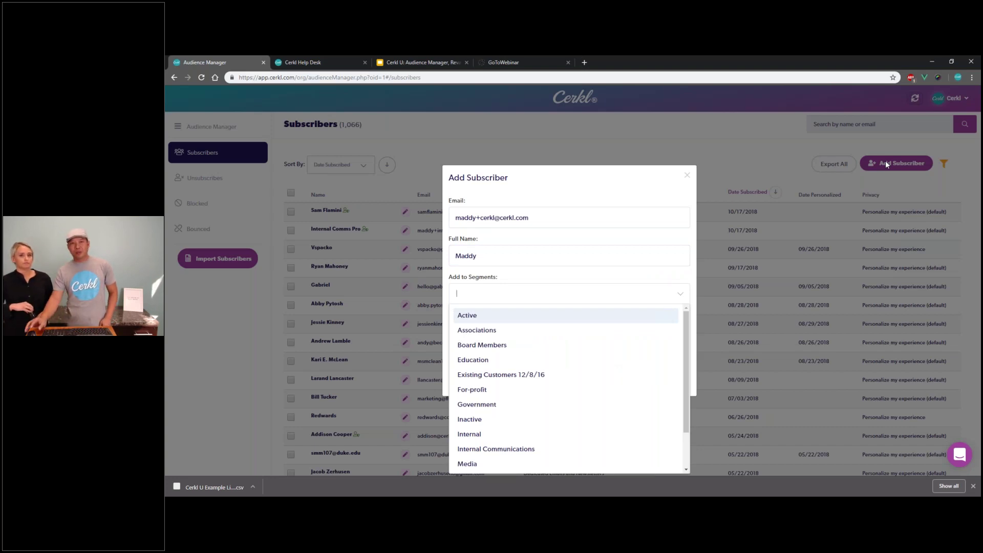
left_click(560, 316)
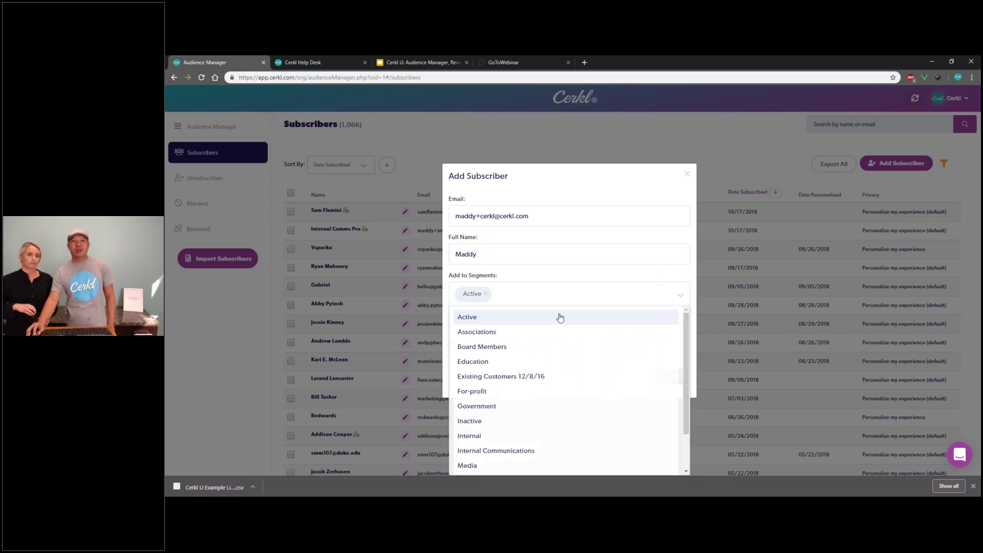
left_click(553, 291)
left_click(545, 334)
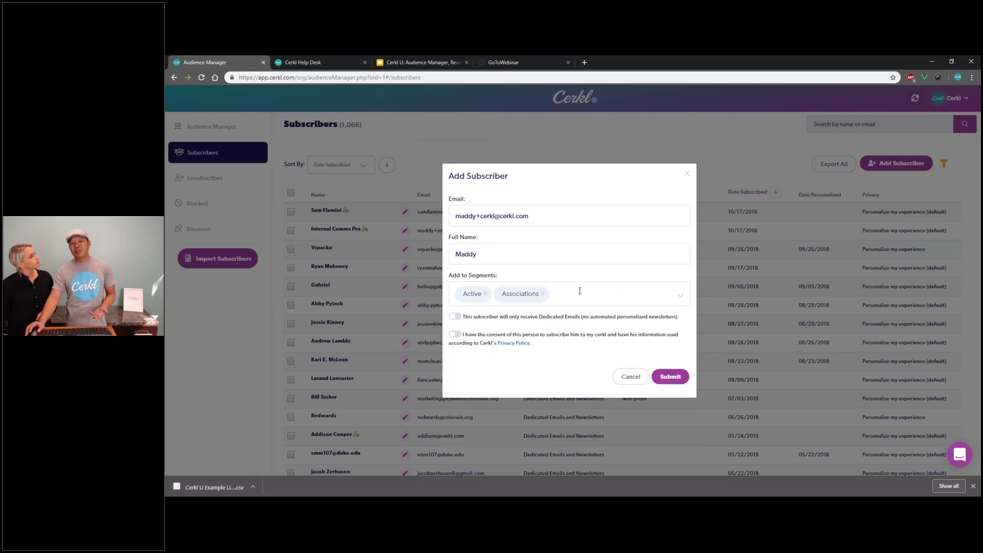
left_click(588, 293)
left_click(554, 342)
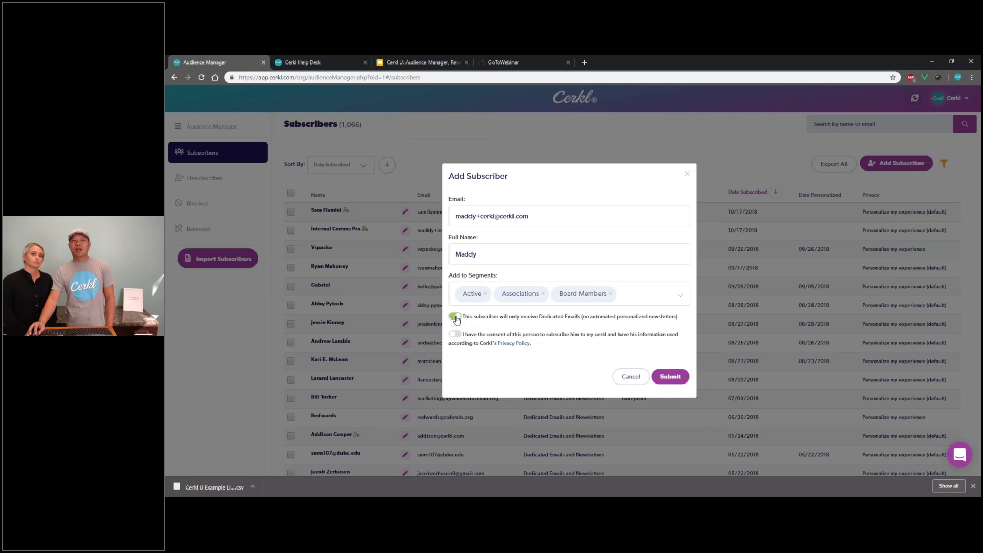
left_click(455, 335)
left_click(671, 377)
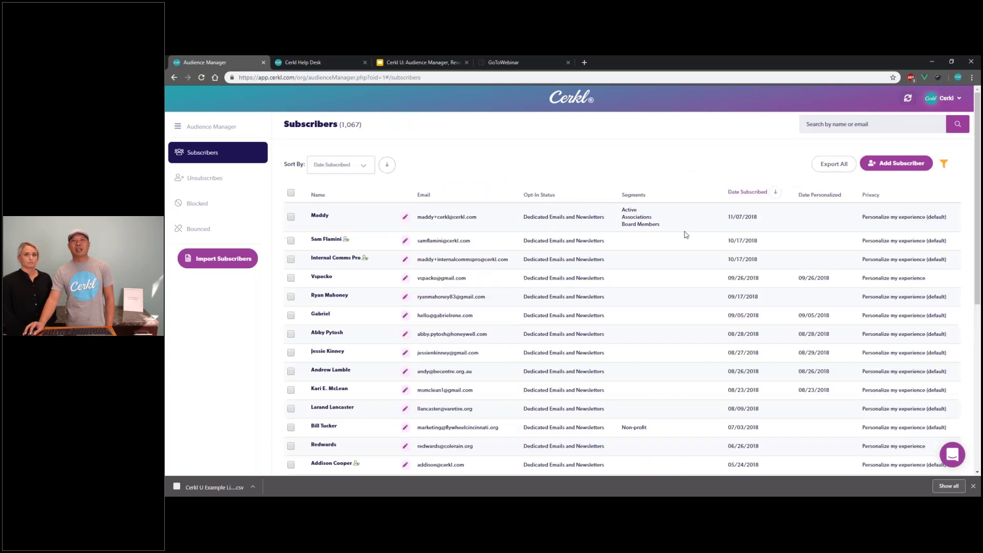
left_click_drag(763, 228, 440, 225)
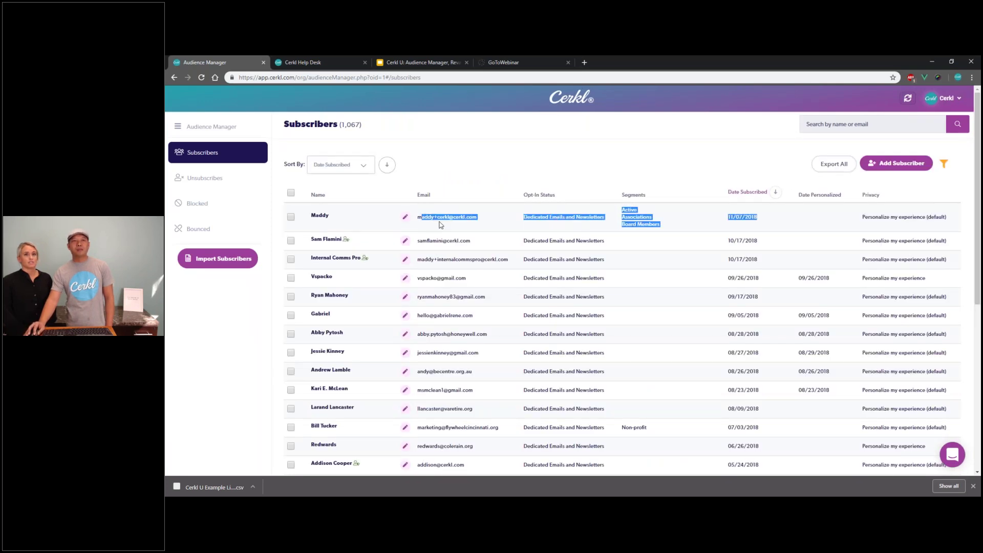
left_click(440, 226)
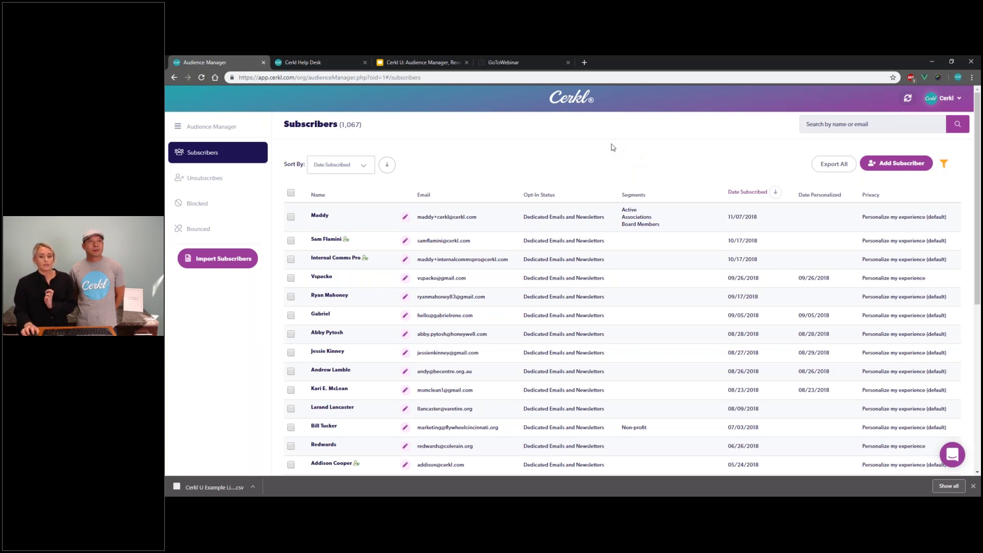
Step: Open Import Subscribers and review the Spreadsheet Help for .csv/.txt uploads up to 2MB
left_click(218, 260)
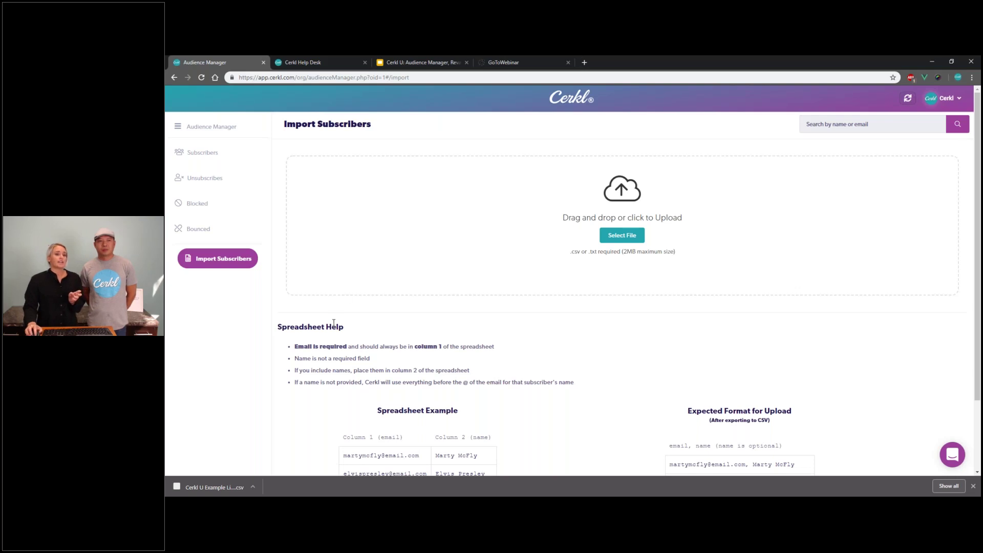
scroll(308, 287, "down", 2)
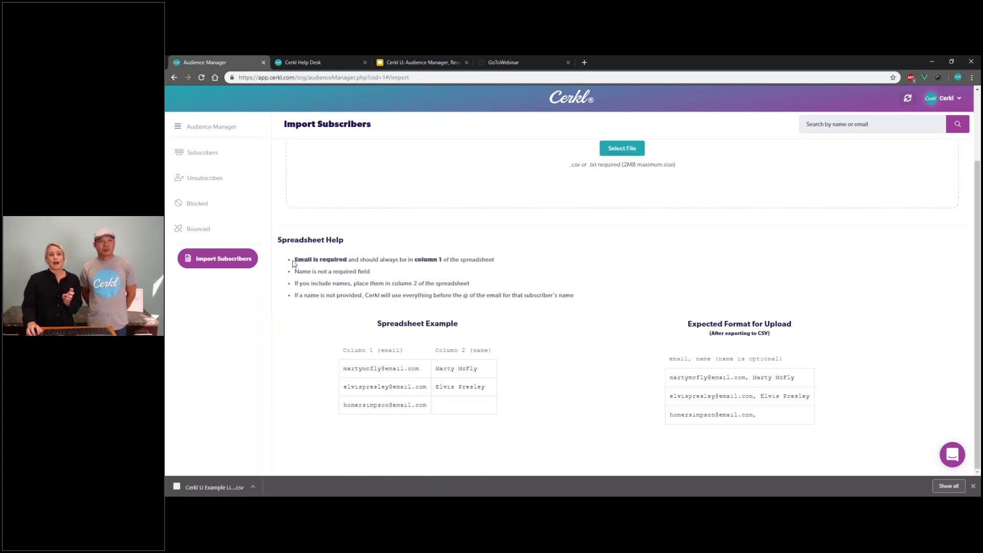
left_click_drag(294, 261, 413, 285)
left_click(411, 286)
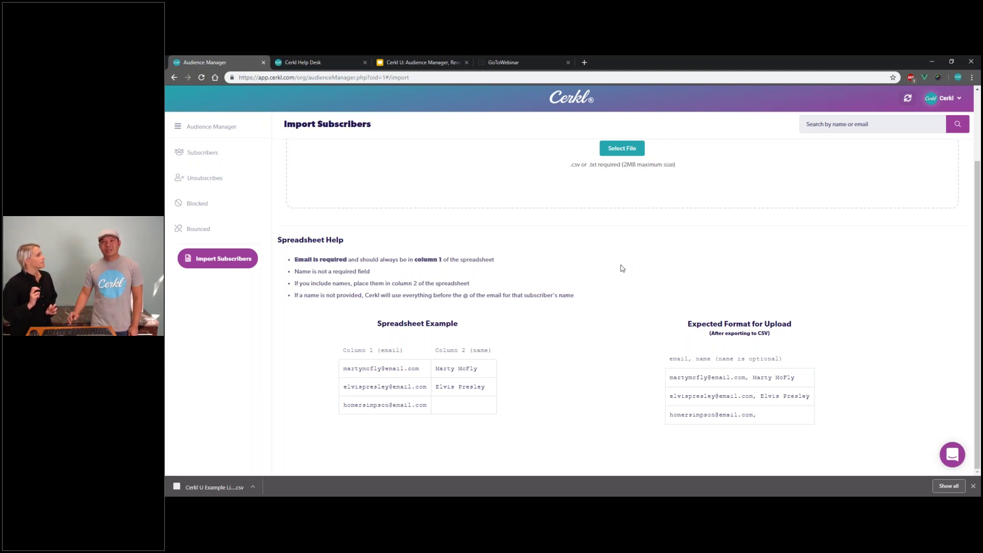
scroll(616, 303, "up", 1)
scroll(616, 303, "up", 3)
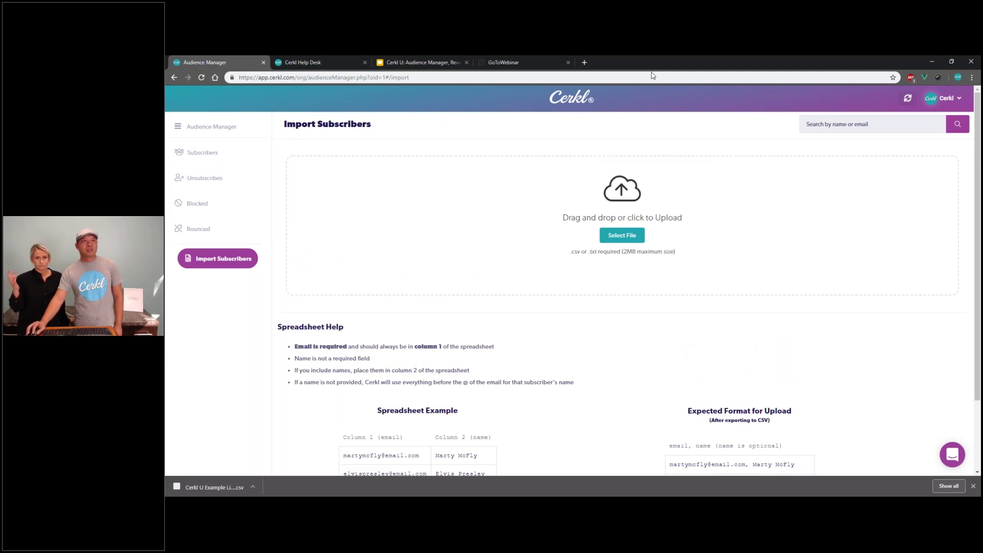
Step: Add the Cerkl U Example List Import .csv file to the import dropzone
double_click(653, 63)
left_click_drag(183, 65, 562, 297)
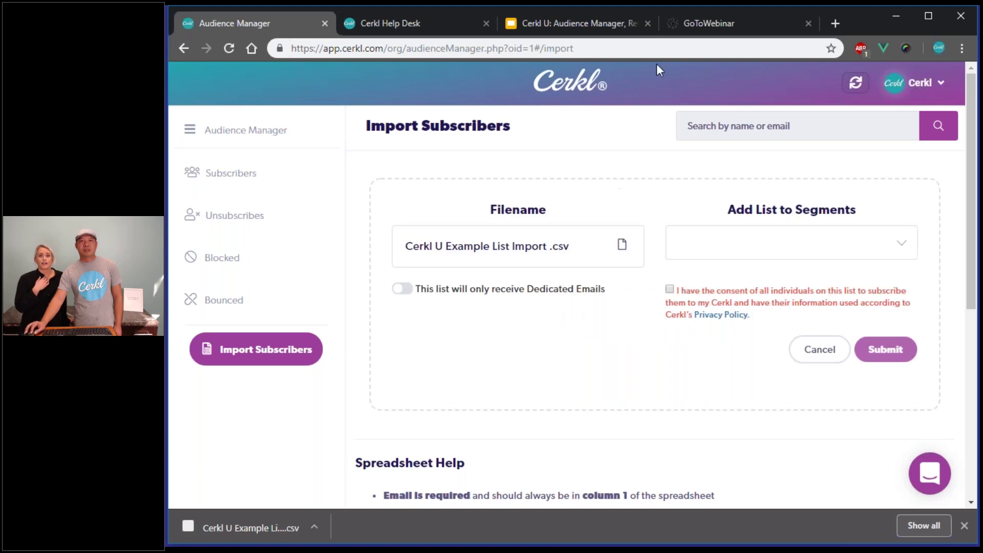
double_click(868, 15)
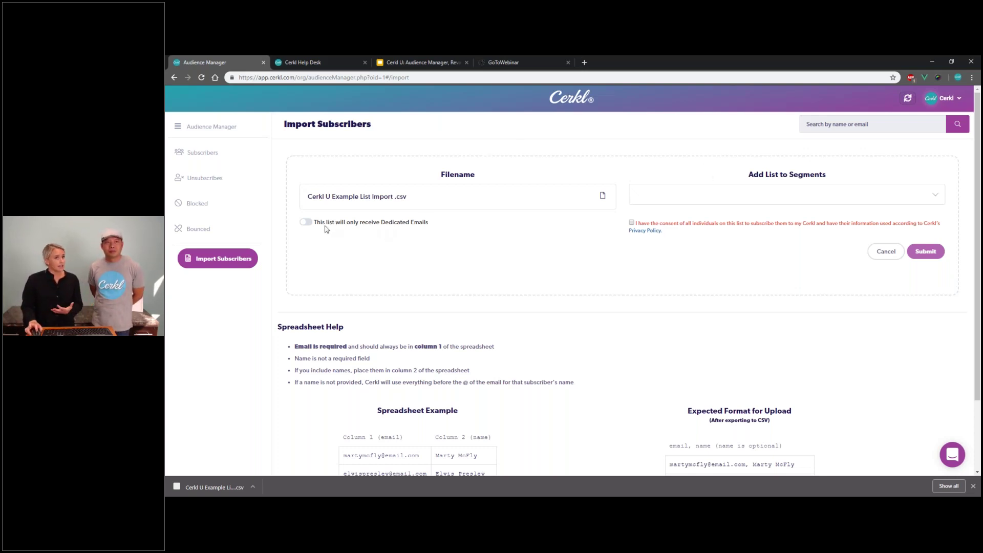
Step: Assign the list to the Education and Government segments and confirm subscriber consent
left_click(675, 194)
left_click(670, 261)
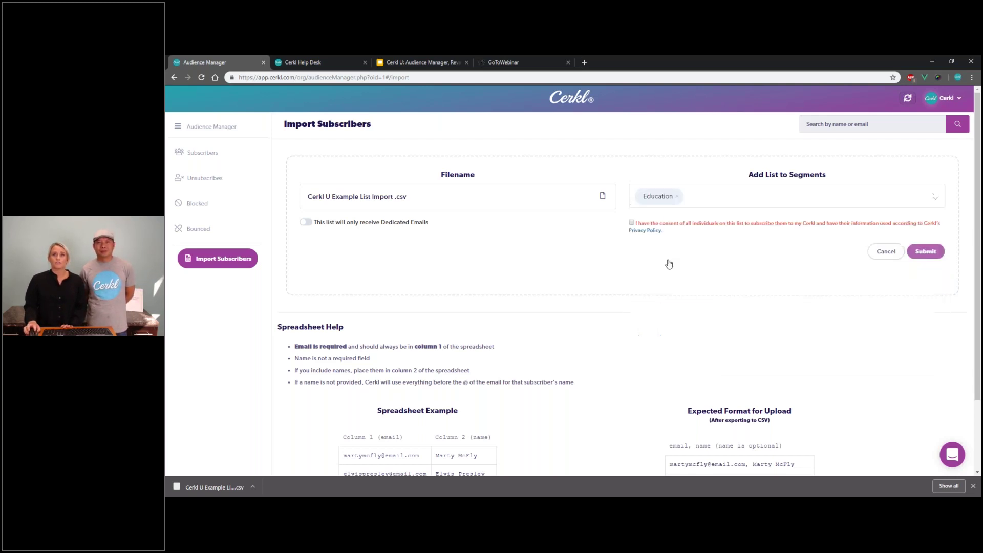
left_click(701, 197)
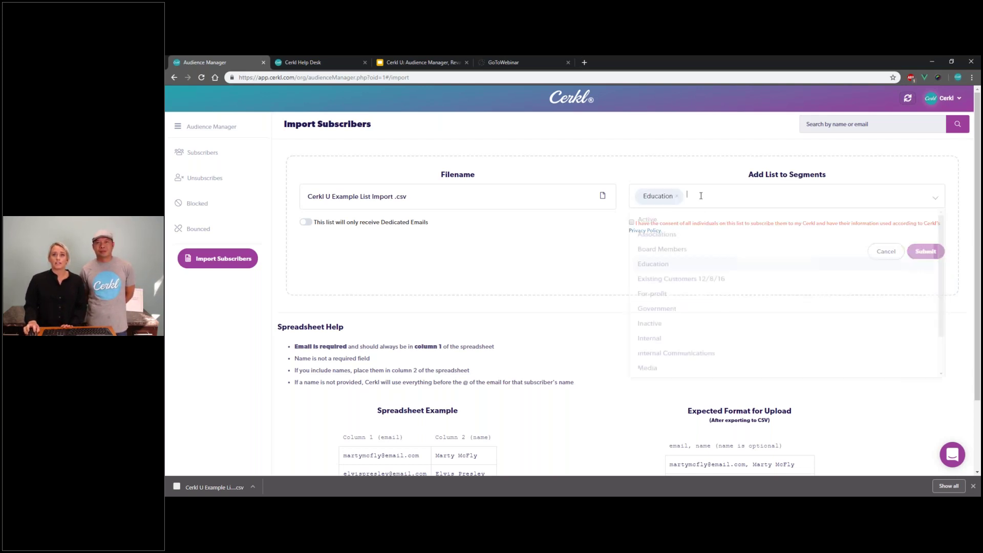
left_click(687, 311)
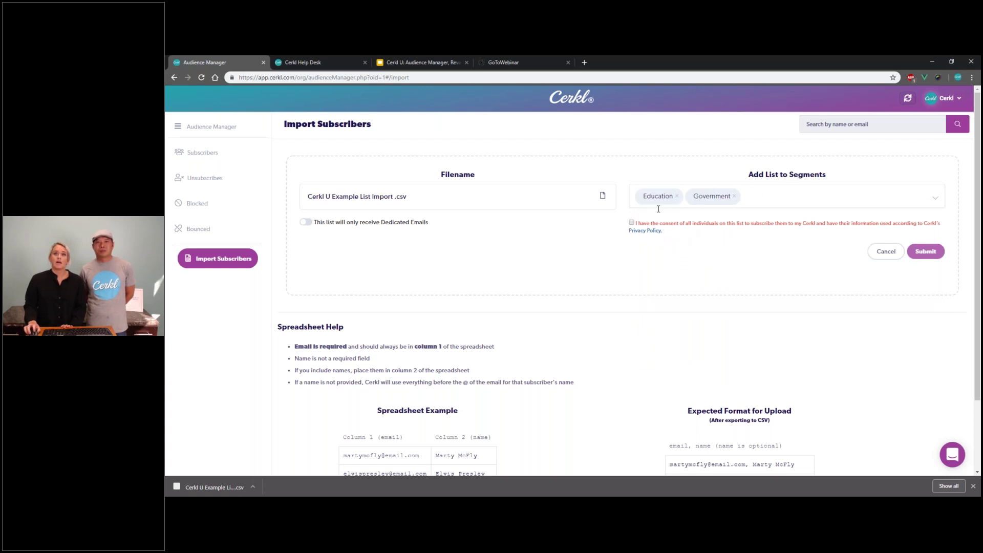
left_click(632, 223)
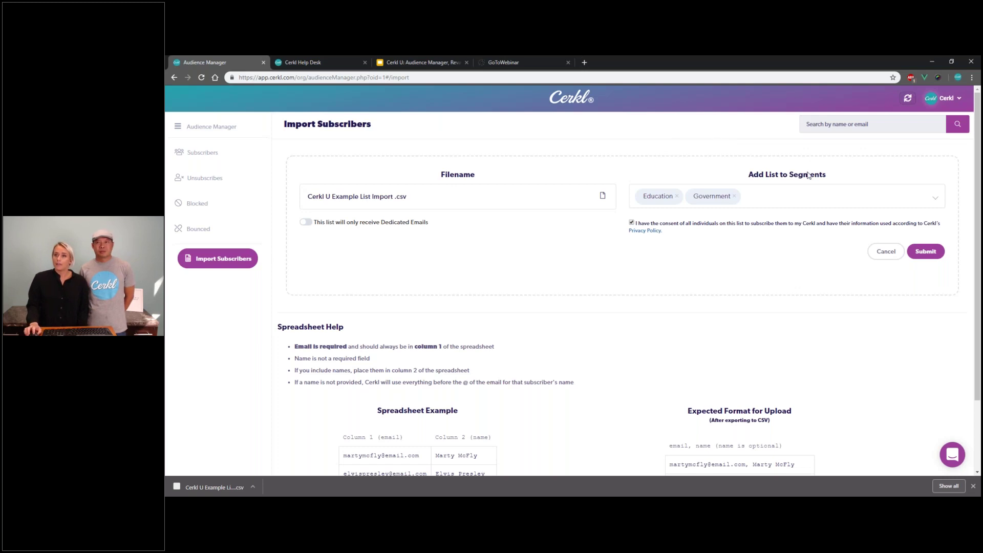
Step: Submit the example list import and wait for the upload success confirmation
left_click(928, 252)
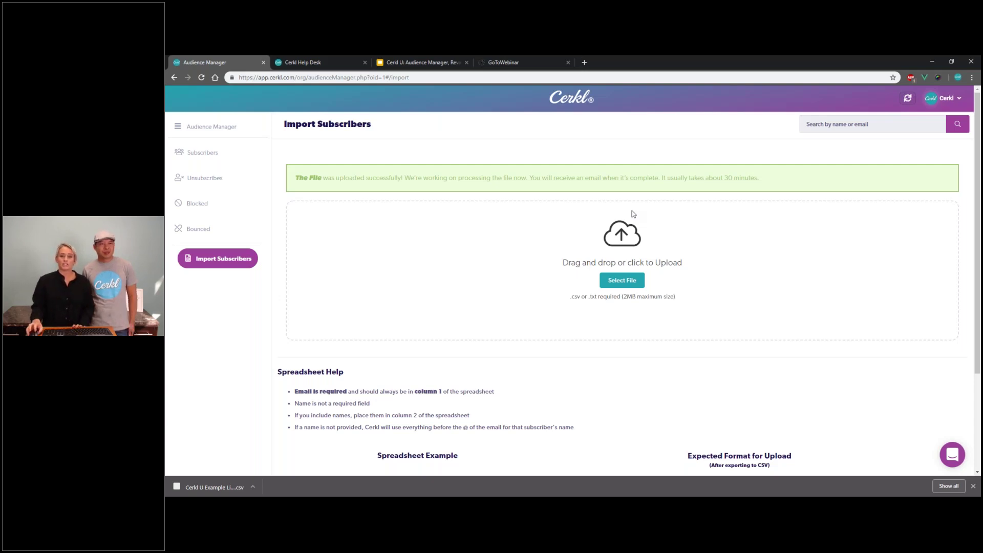
left_click(945, 100)
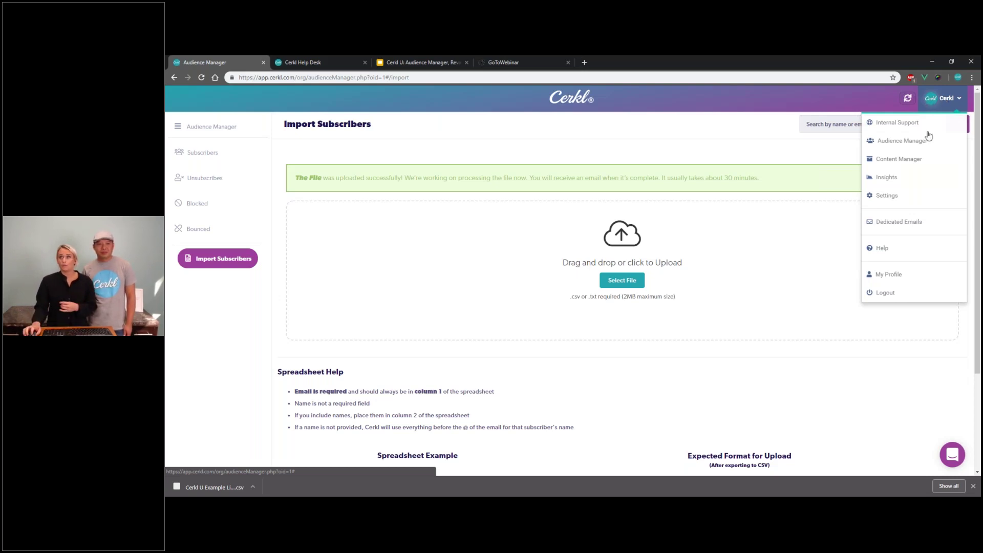
Step: Go to Dedicated Emails from the account menu and start a New Dedicated Email
left_click(915, 221)
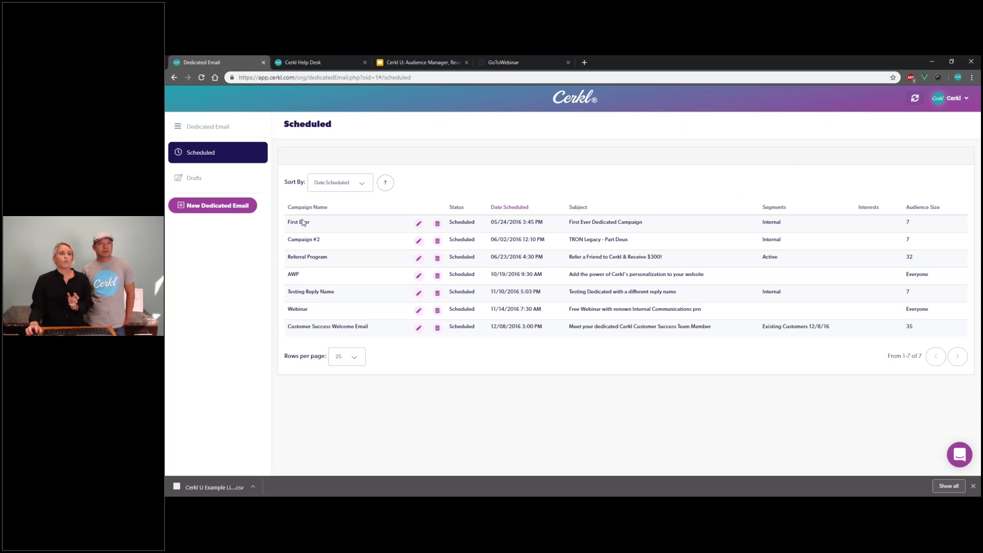
left_click(239, 209)
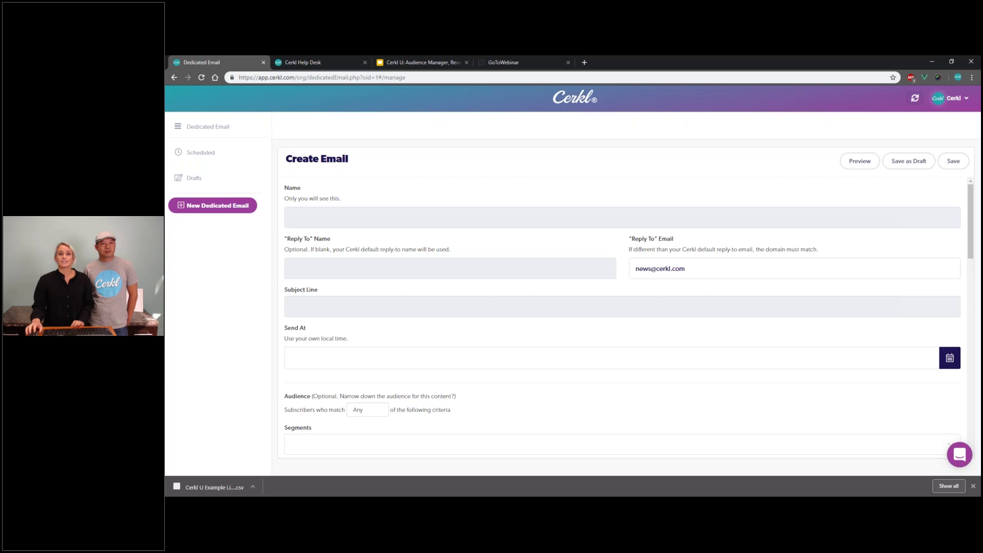
Step: Set the Send At date to November 15, 2018, then scroll to the theme thumbnails
scroll(529, 213, "down", 3)
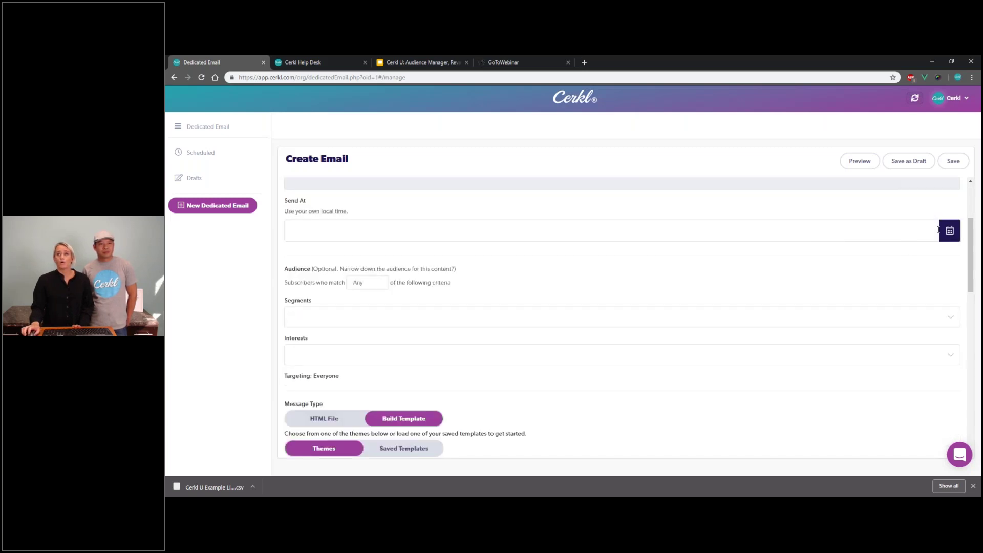
left_click(950, 231)
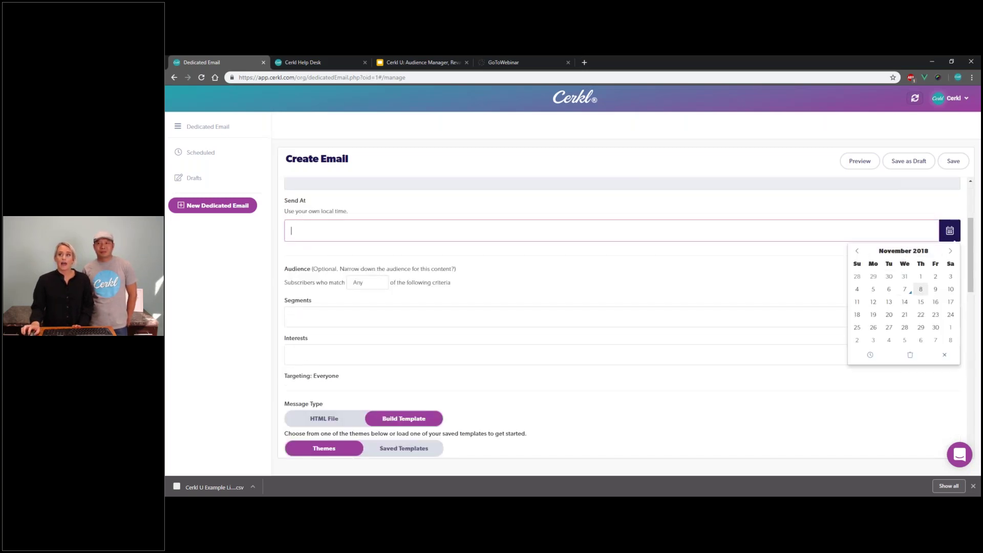
left_click(921, 303)
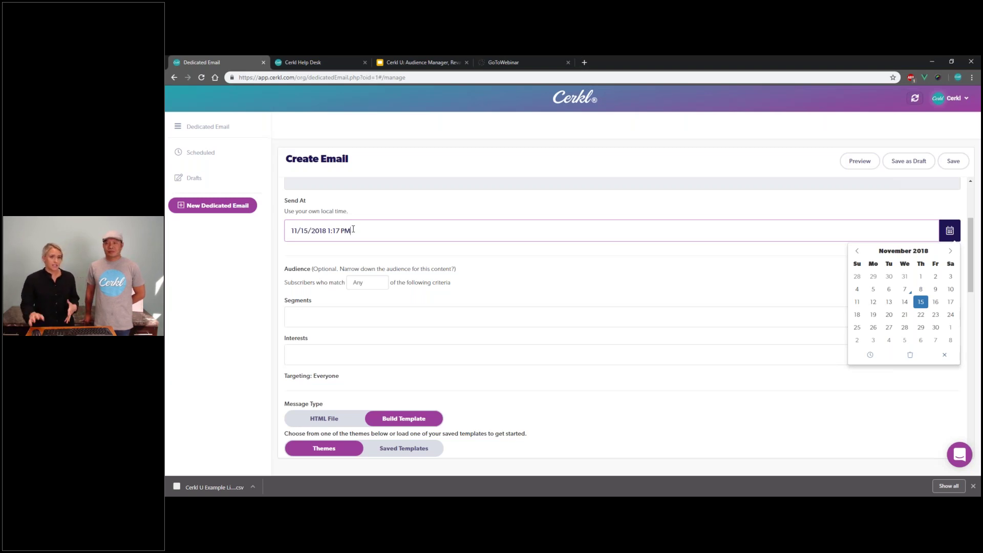
scroll(407, 263, "down", 3)
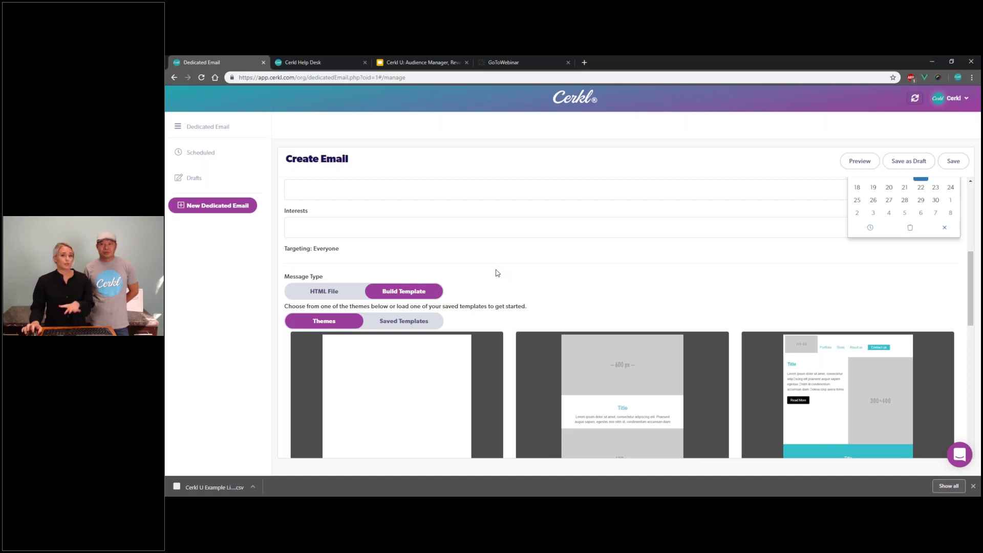
scroll(496, 273, "down", 3)
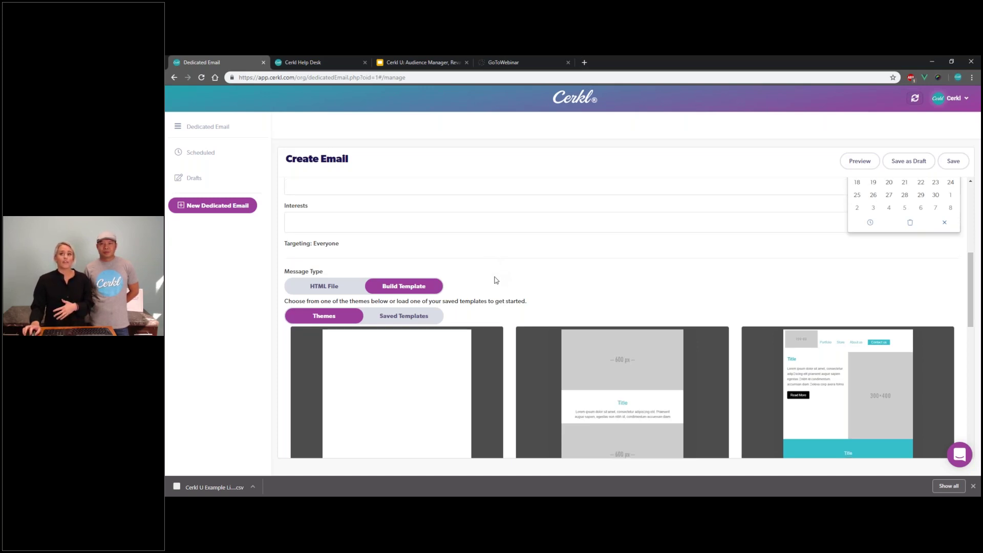
Step: Save the Register for an upcoming event theme as a template named 'Reusable Template'
left_click(832, 253)
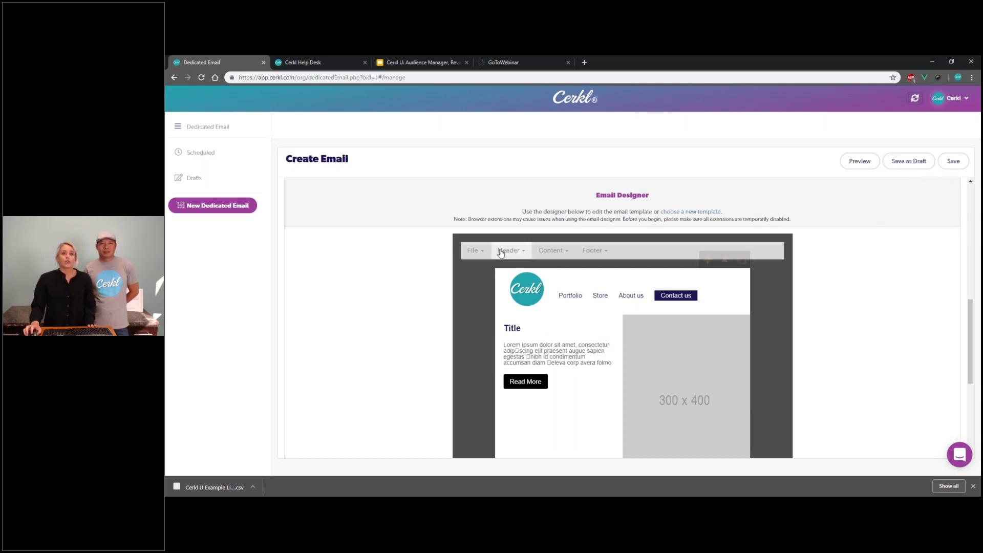
left_click(475, 251)
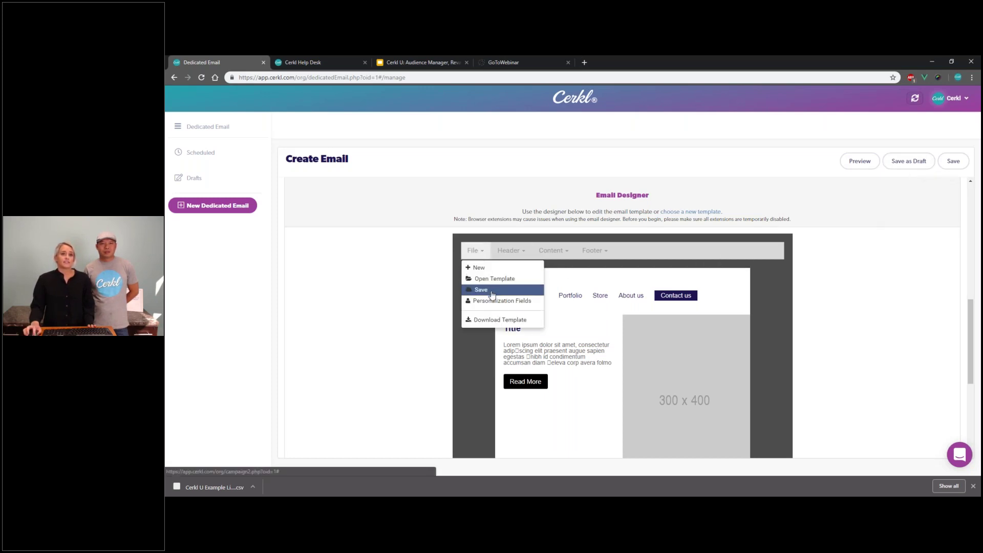
left_click(479, 289)
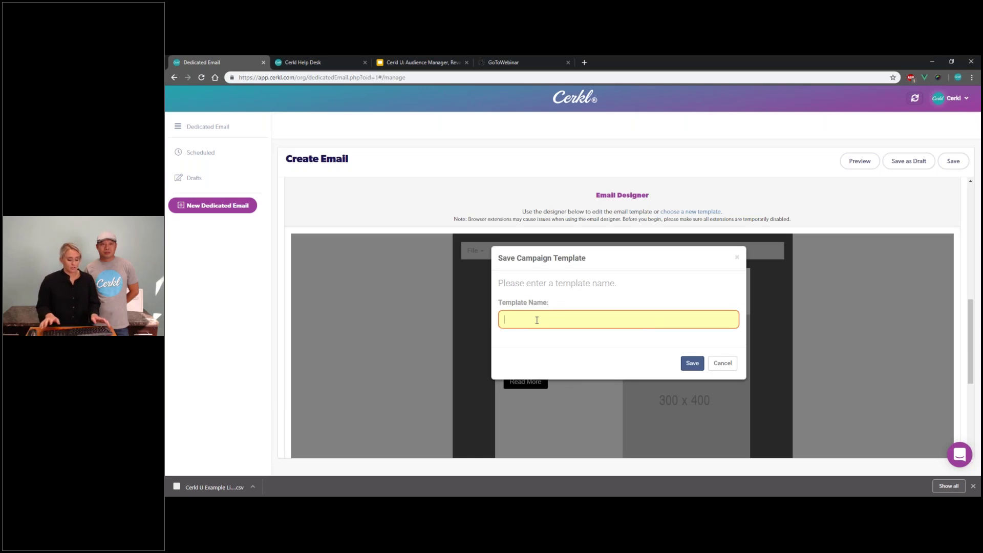
type("Resua")
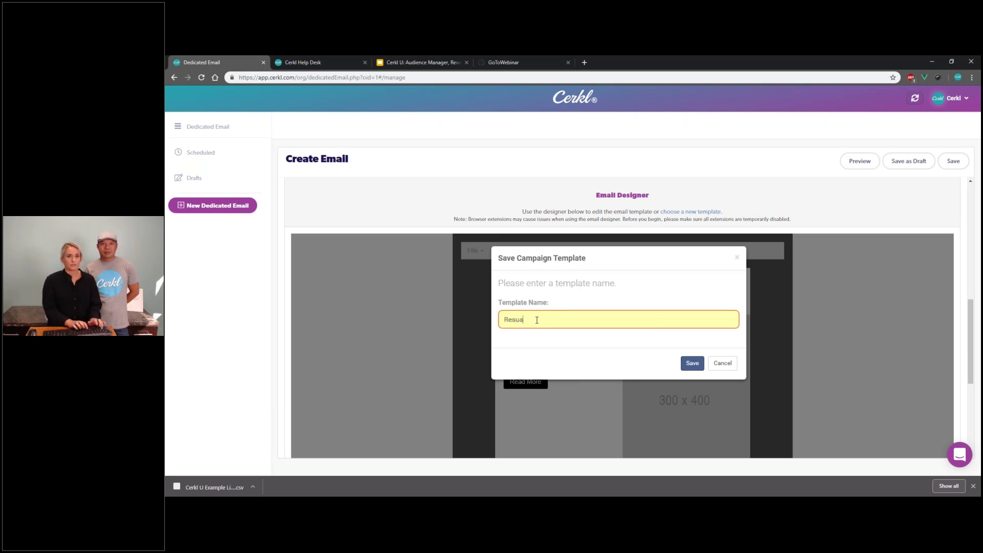
type("ble Template")
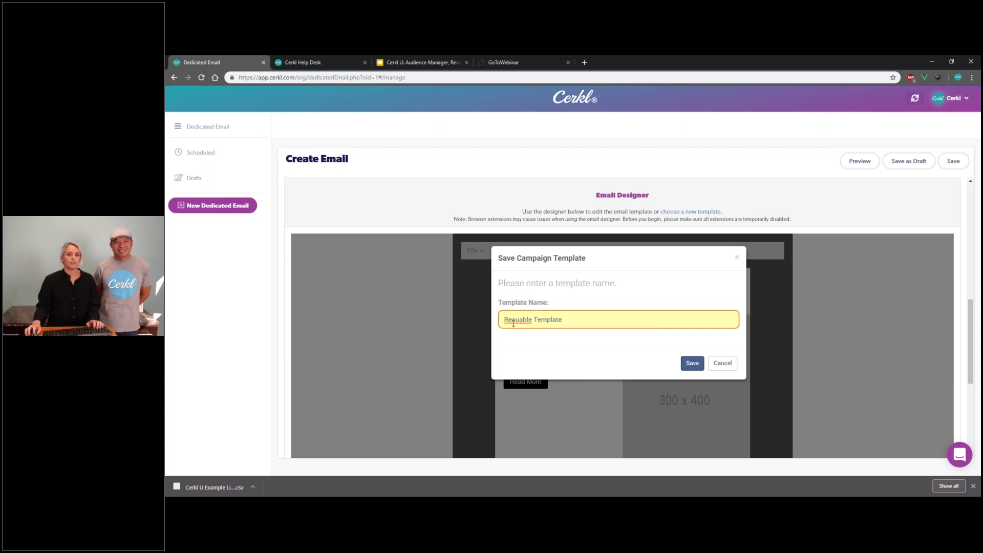
right_click(515, 321)
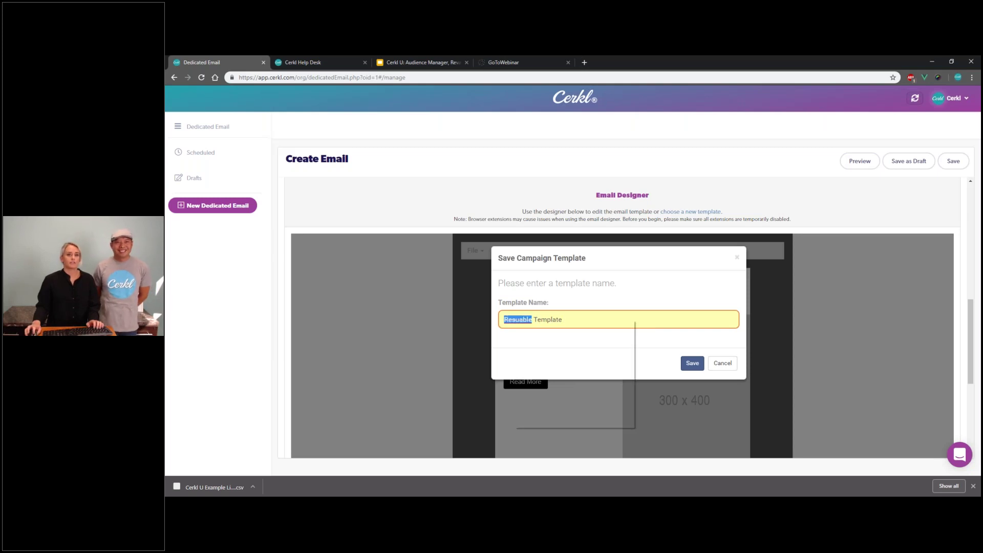
left_click(532, 330)
left_click(692, 364)
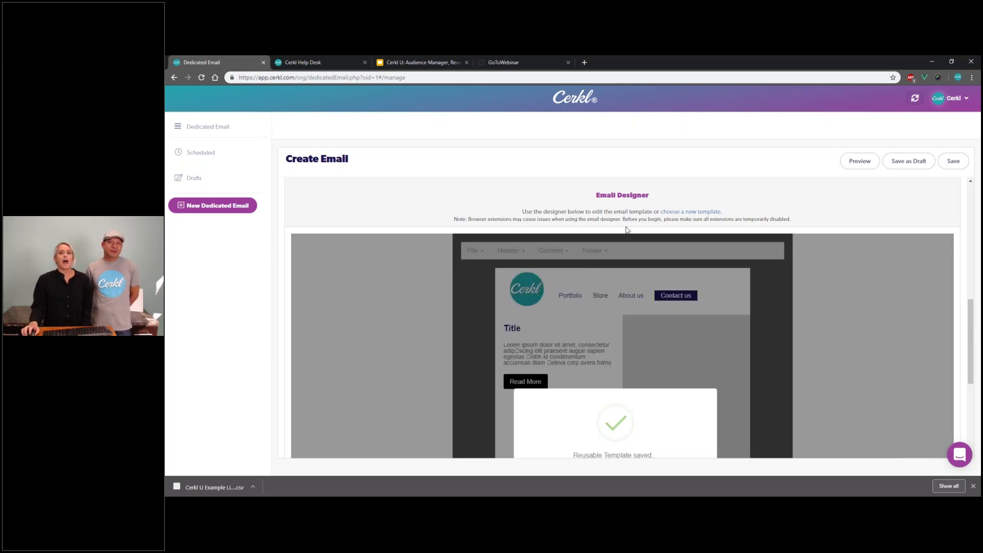
left_click(700, 213)
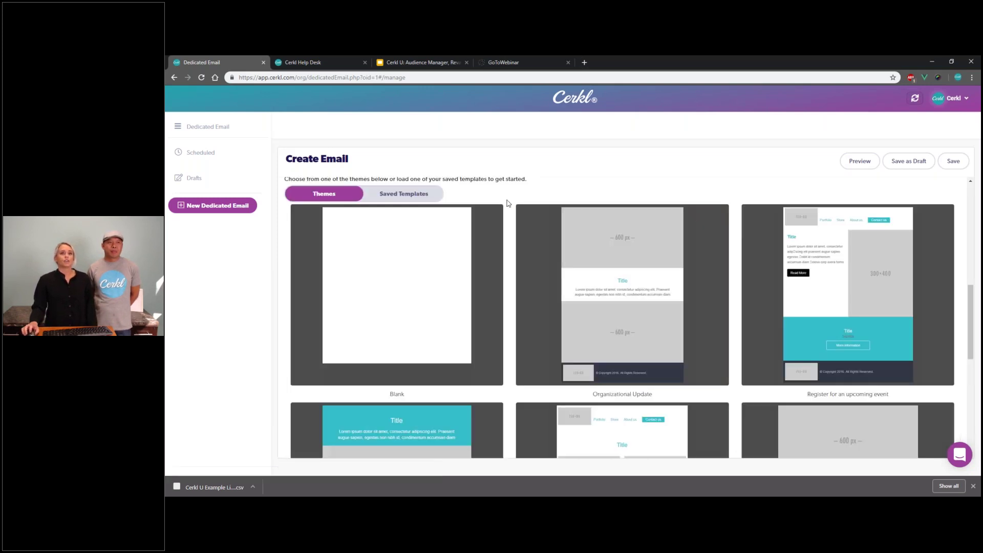
Step: Browse the Saved Templates list, then show the Questions? slide in Google Slides
scroll(445, 219, "up", 3)
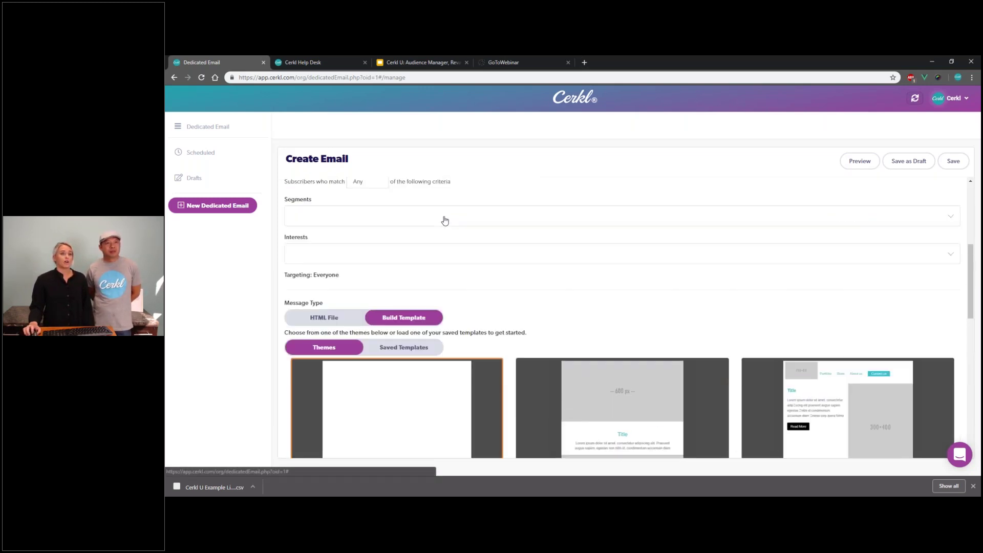
left_click(404, 364)
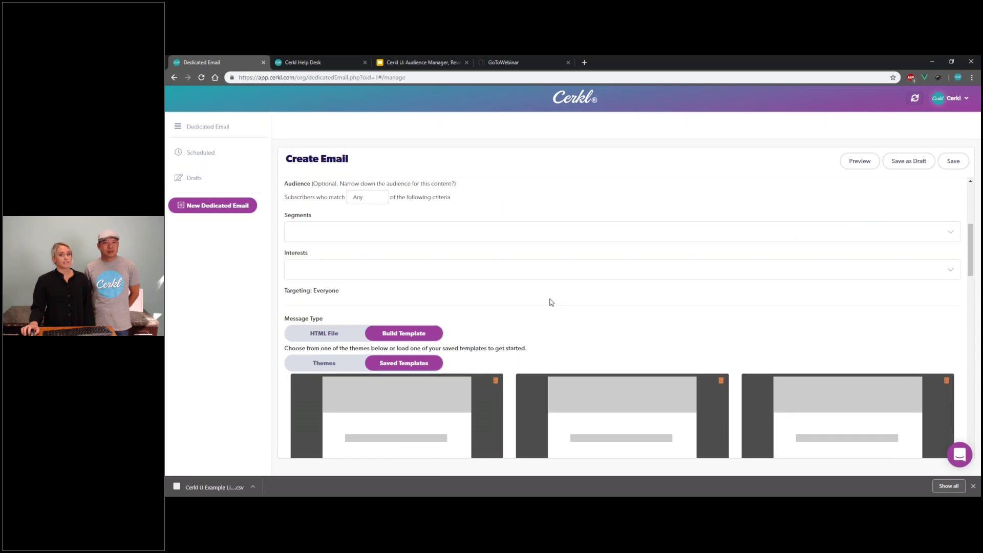
scroll(551, 302, "down", 5)
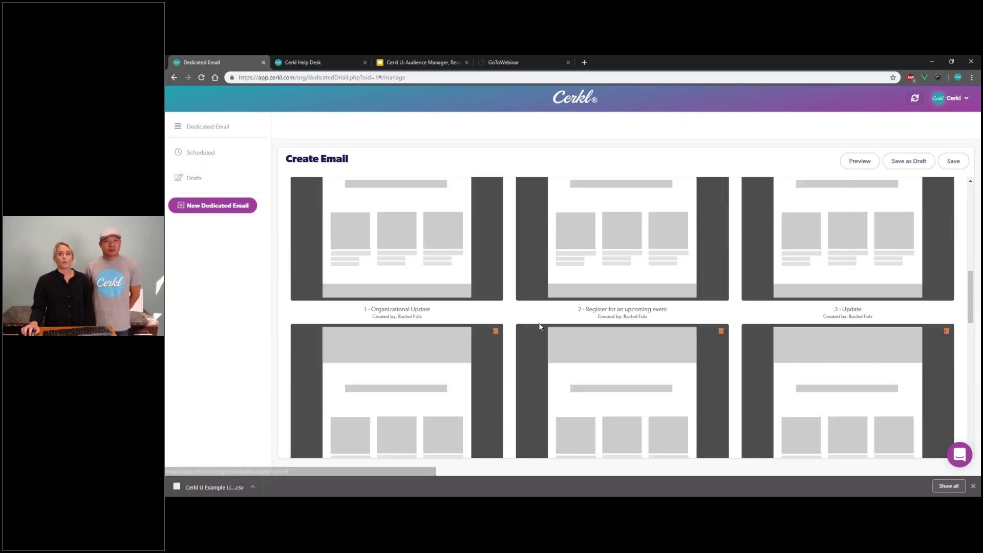
scroll(540, 327, "down", 5)
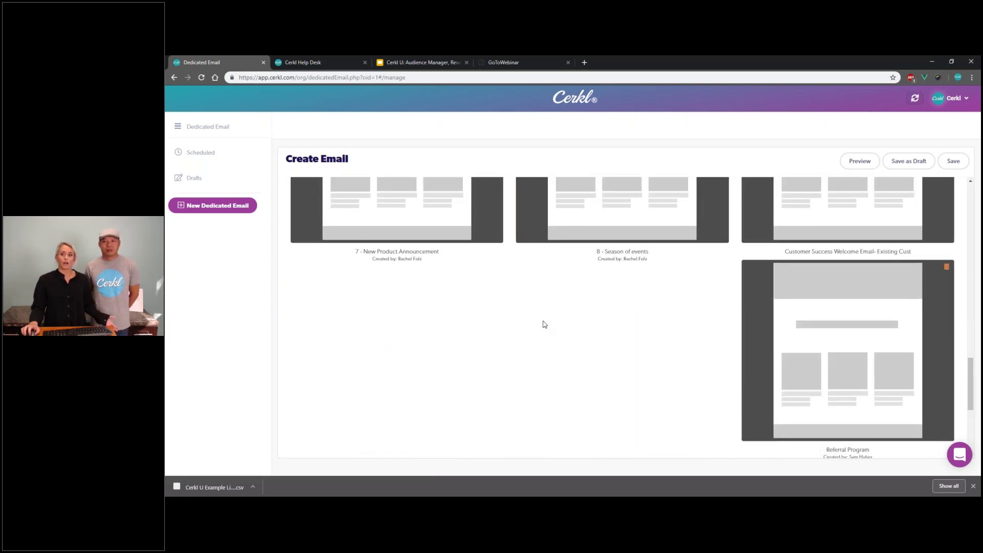
scroll(542, 324, "down", 3)
scroll(545, 296, "up", 10)
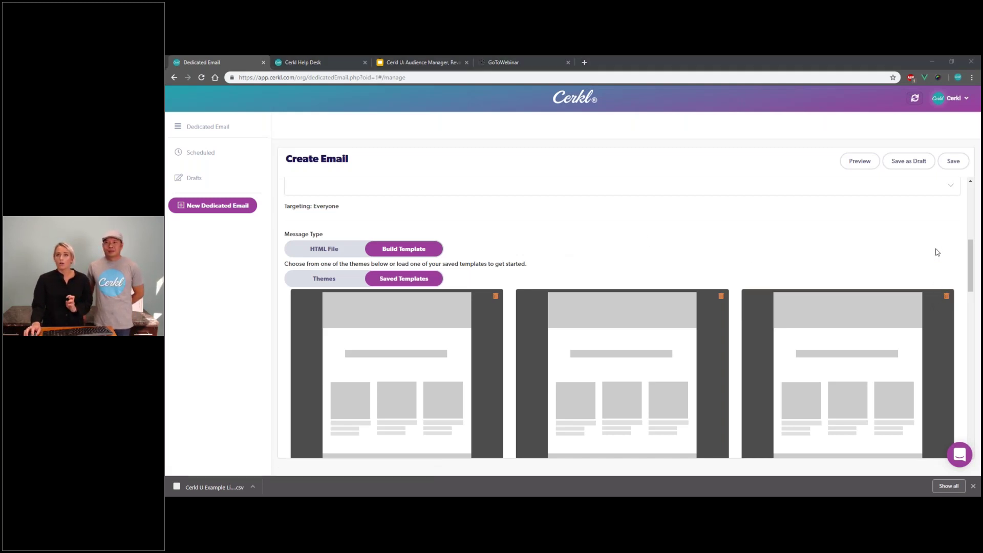
left_click(423, 62)
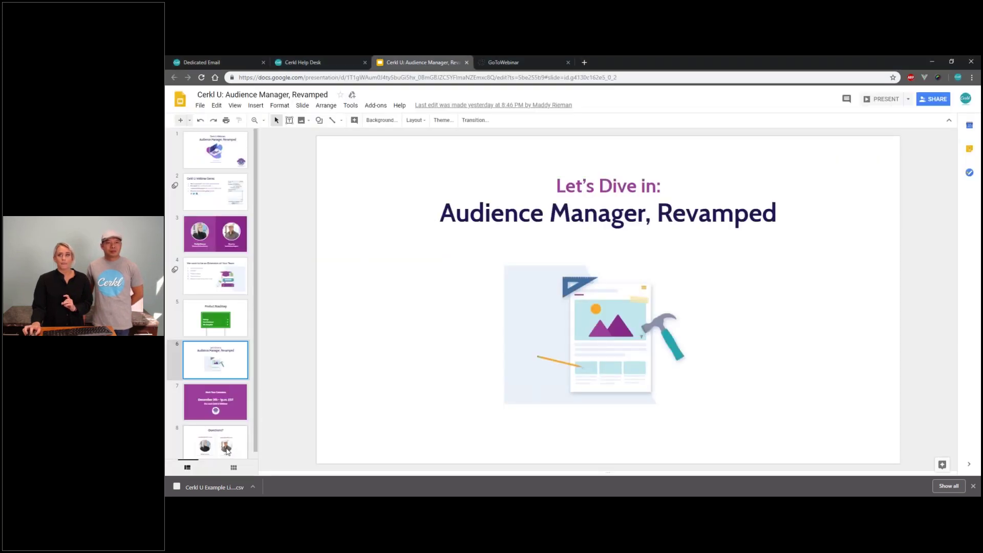
left_click(227, 450)
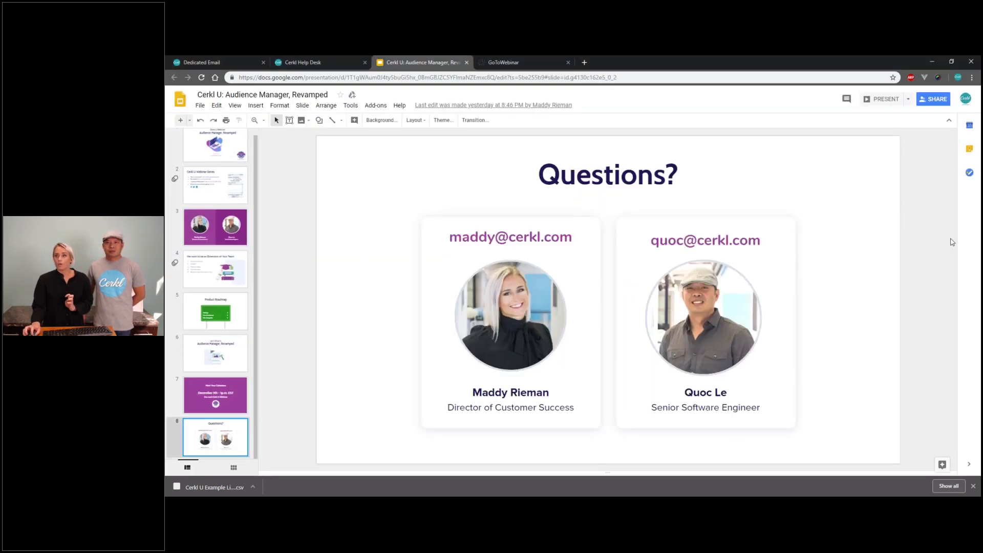
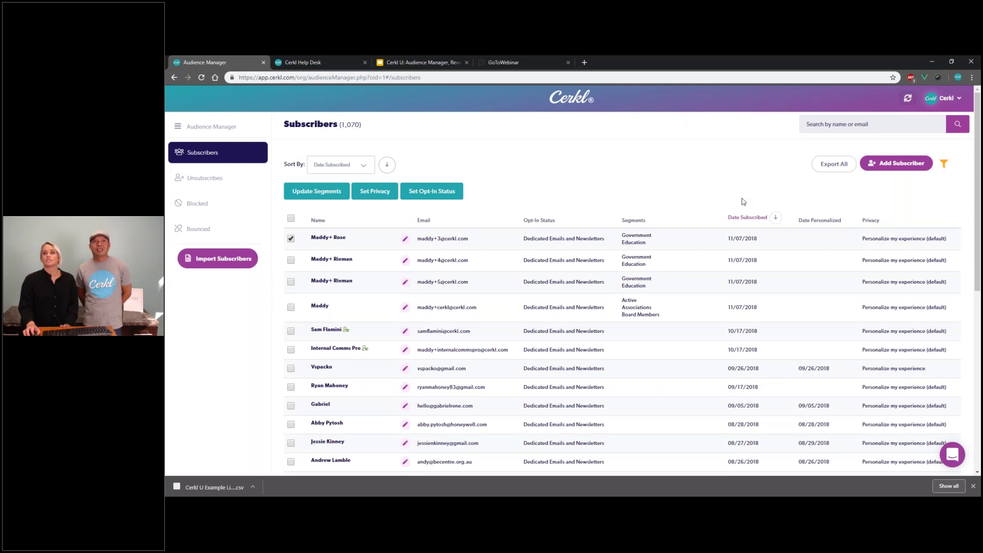
scroll(744, 201, "down", 6)
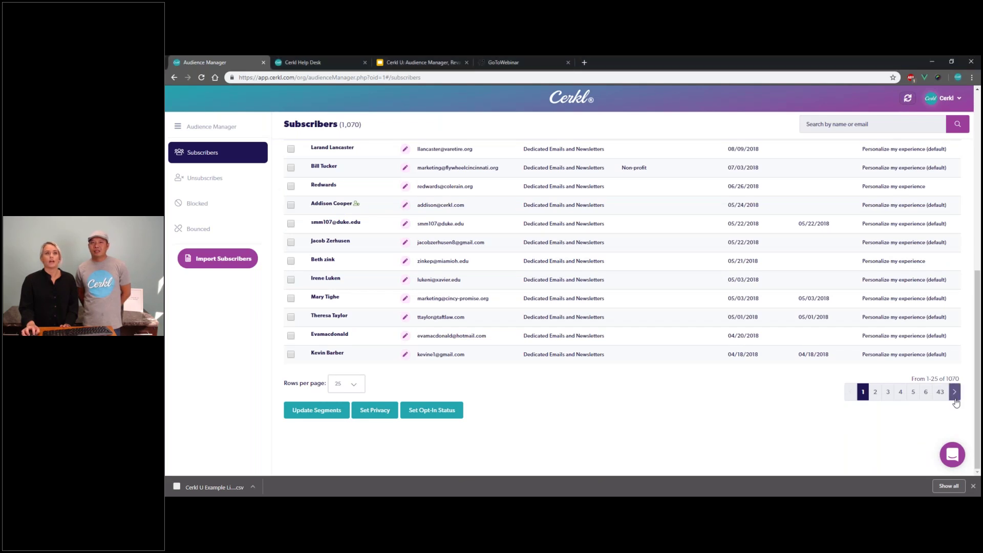
scroll(953, 392, "up", 10)
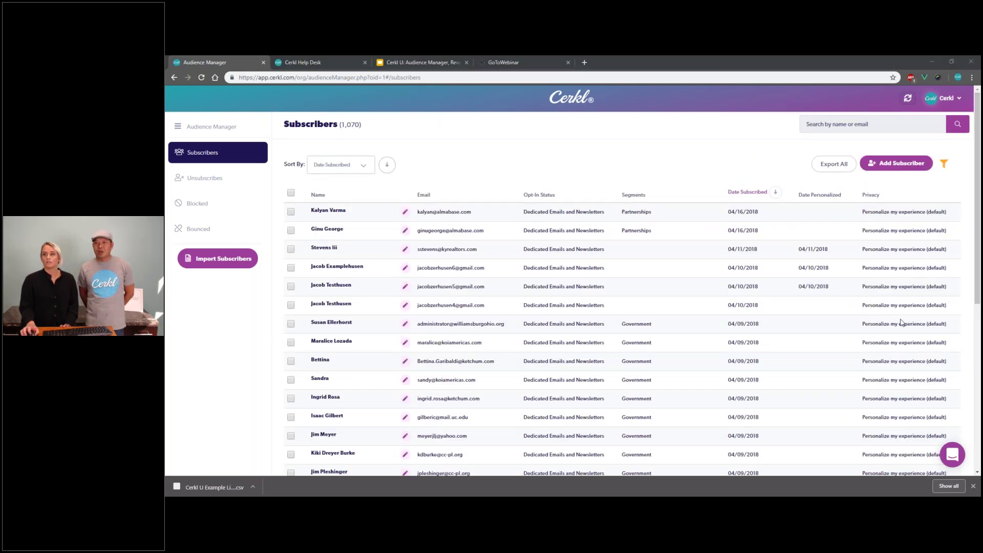
scroll(903, 323, "down", 1)
scroll(902, 323, "down", 5)
left_click(861, 454)
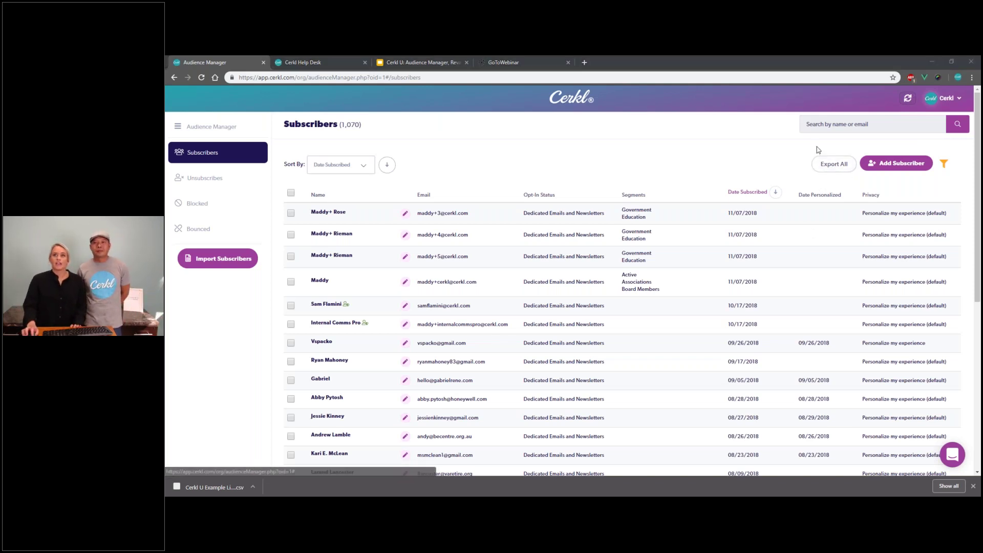
left_click(811, 124)
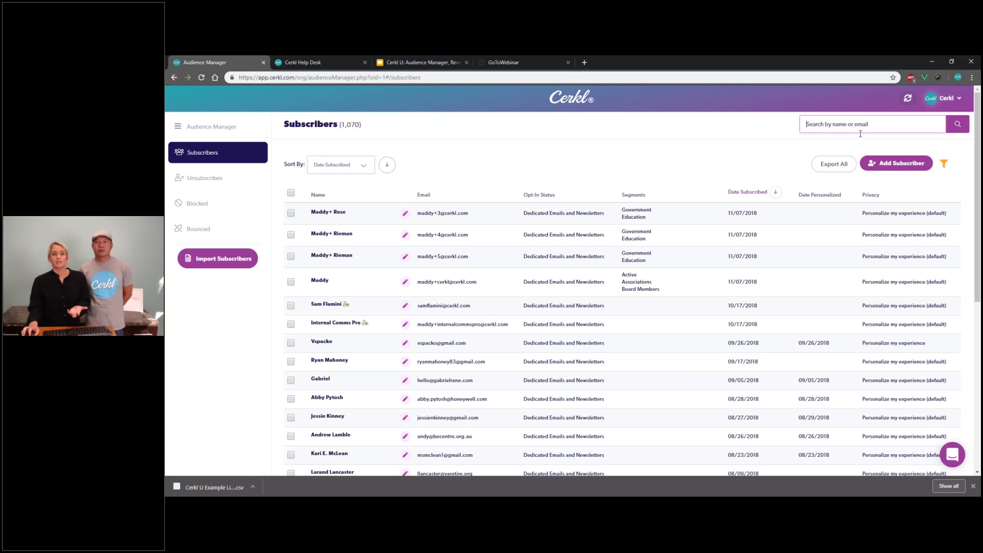
Step: Filter the subscriber list to show only Not Personalized subscribers
left_click(942, 165)
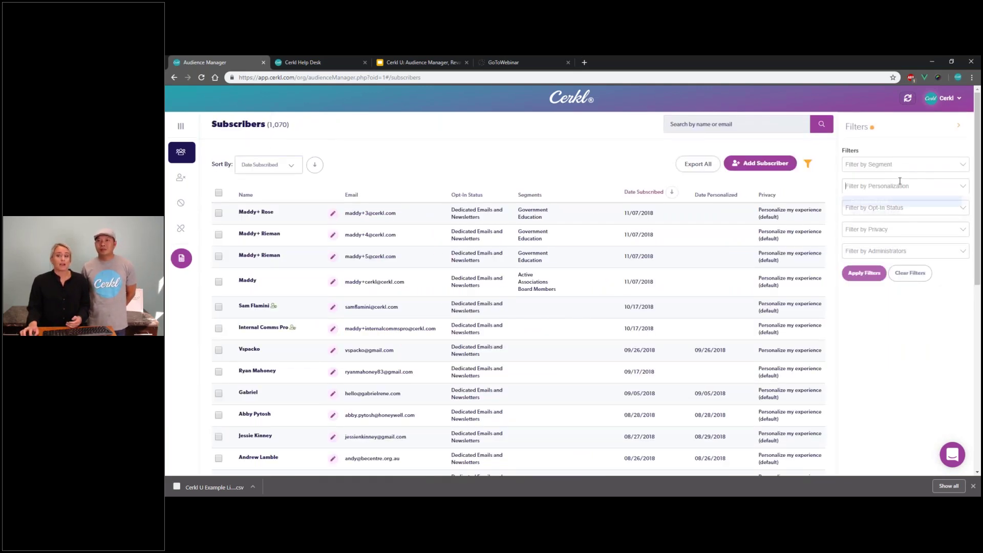
left_click(890, 213)
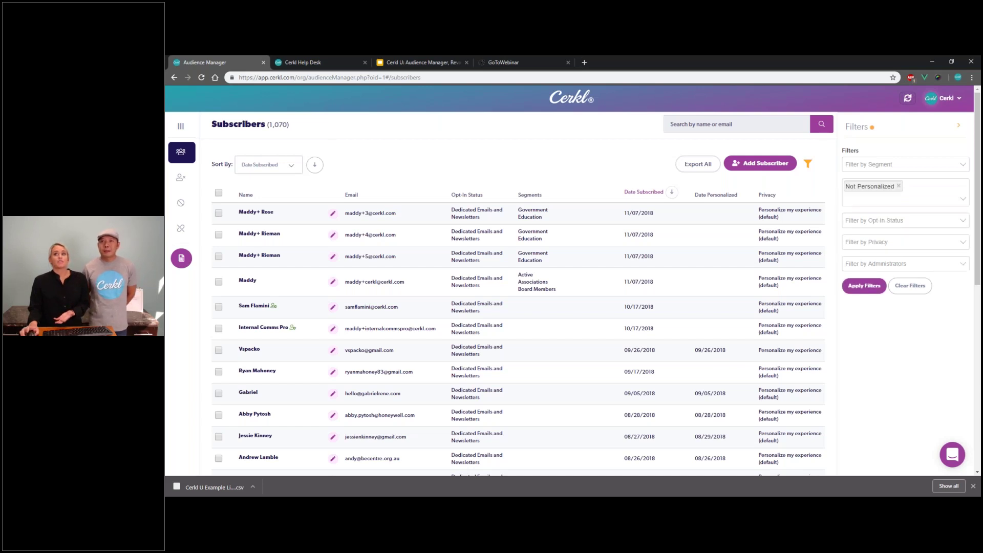
left_click(857, 285)
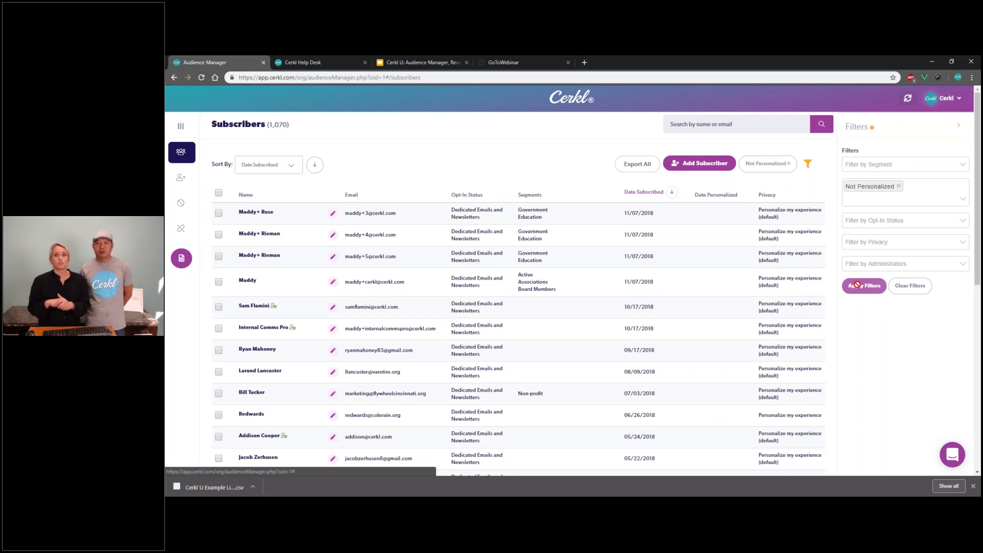
Step: Show 100 subscribers per page
scroll(814, 261, "down", 1)
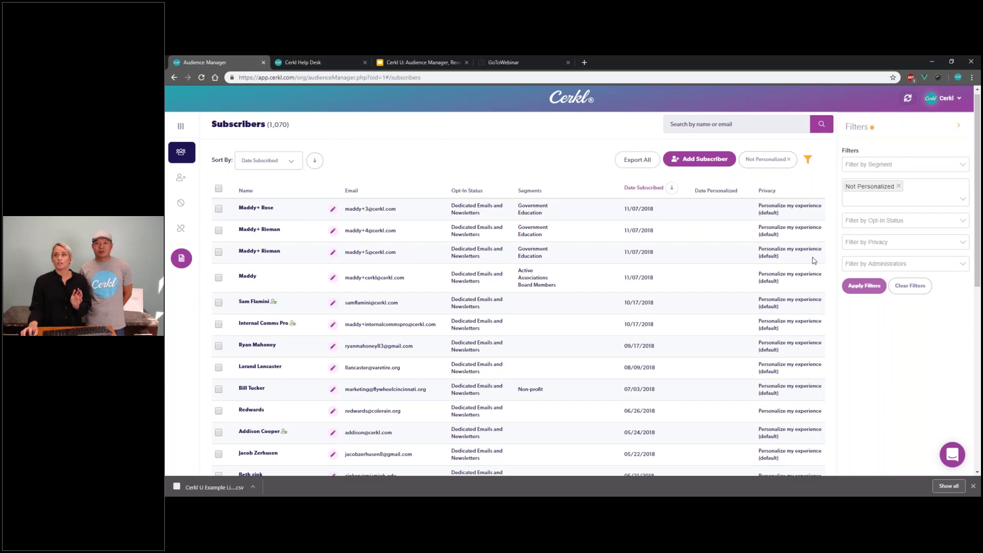
scroll(814, 261, "down", 3)
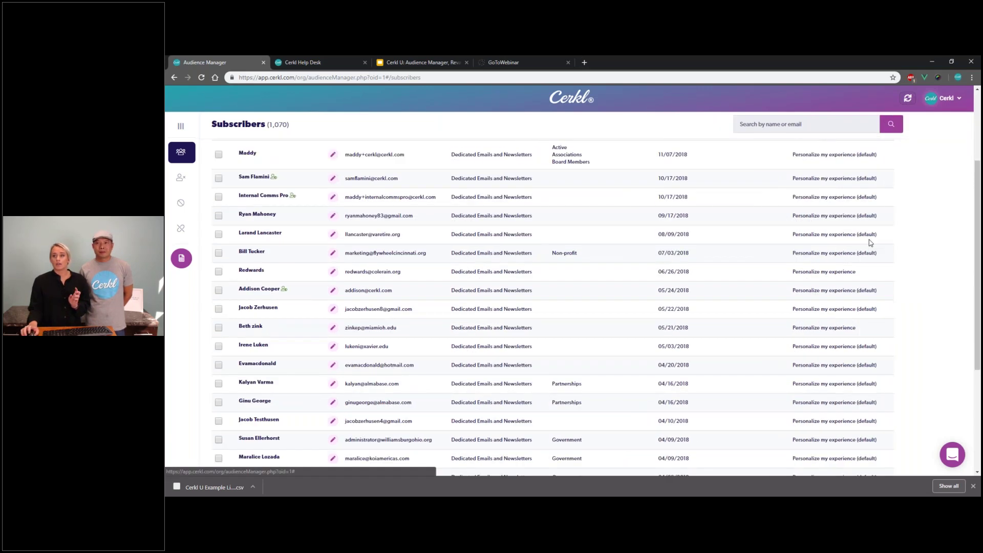
scroll(871, 243, "down", 5)
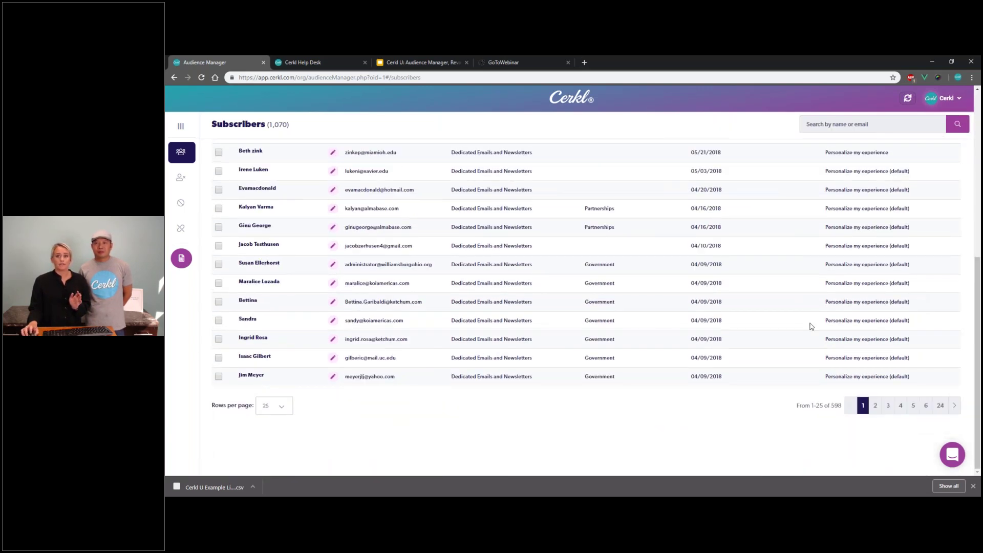
left_click(281, 407)
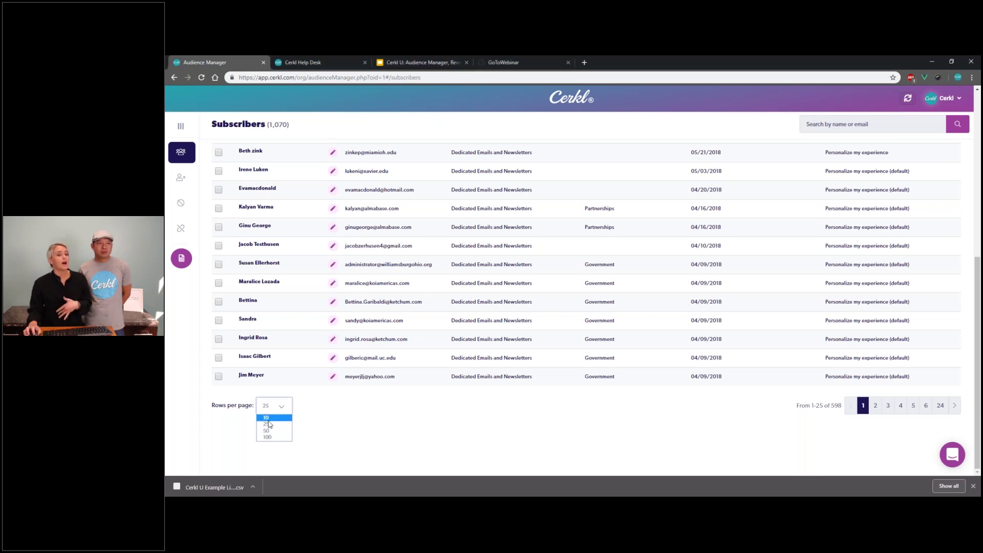
left_click(273, 438)
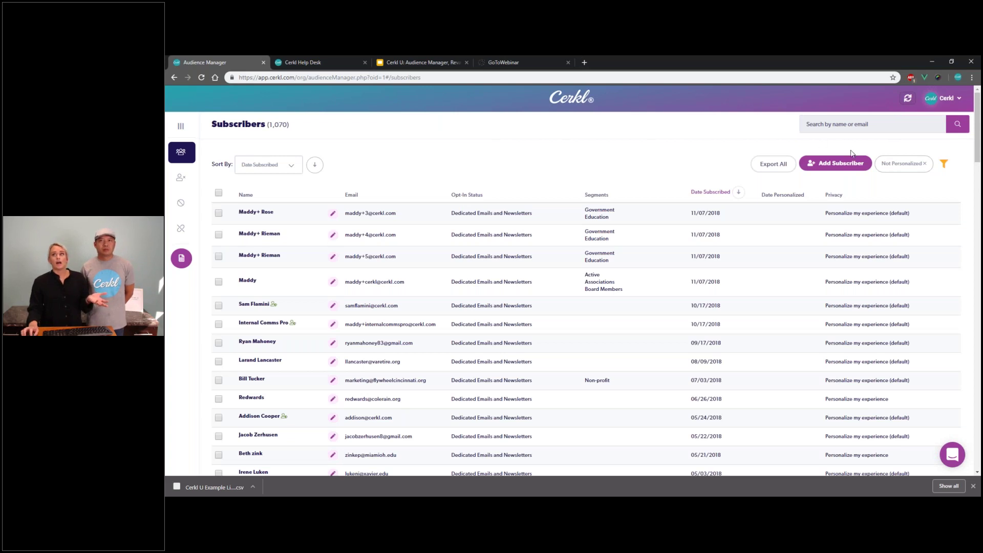
left_click_drag(978, 142, 979, 130)
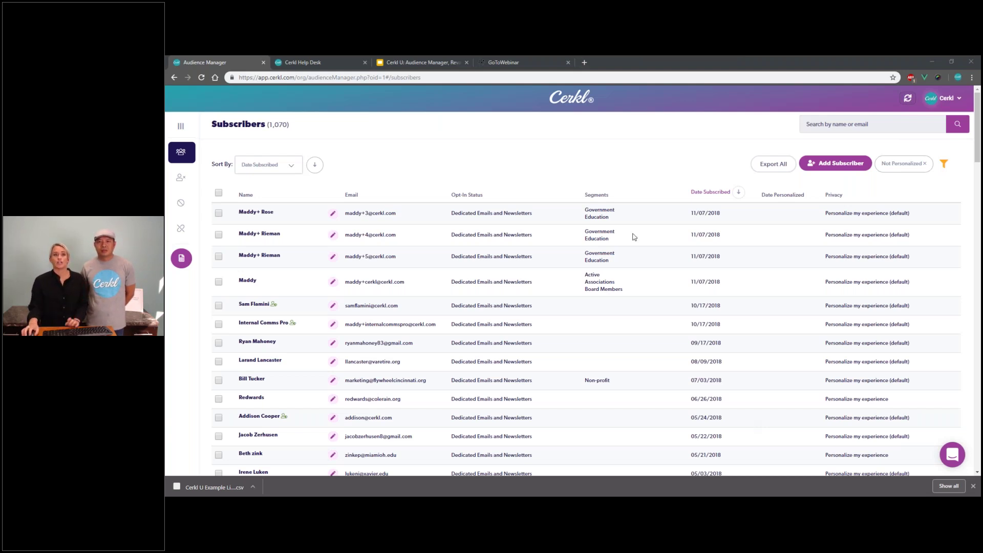
Step: Replace the Not Personalized filter with an Administrators-only filter to list admin accounts
left_click(413, 155)
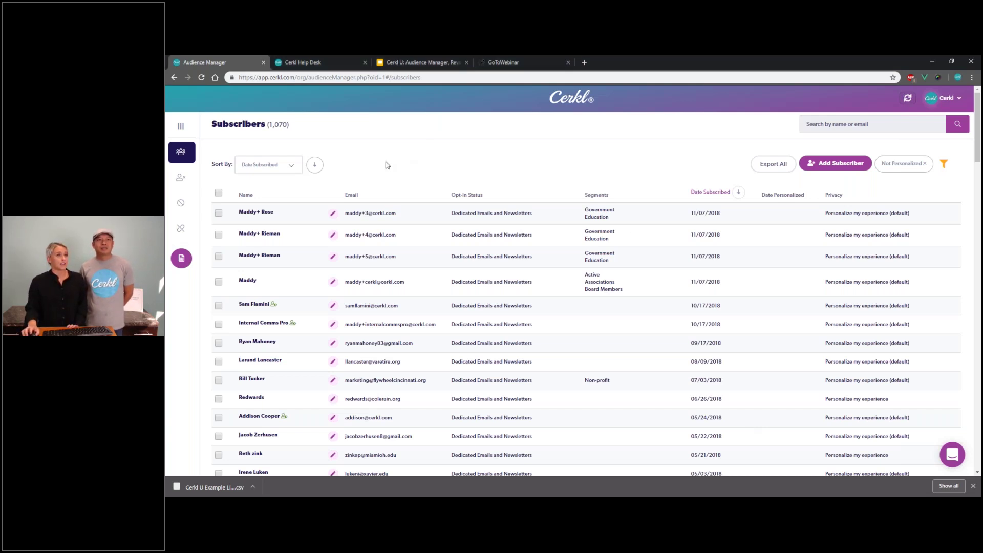
left_click(181, 128)
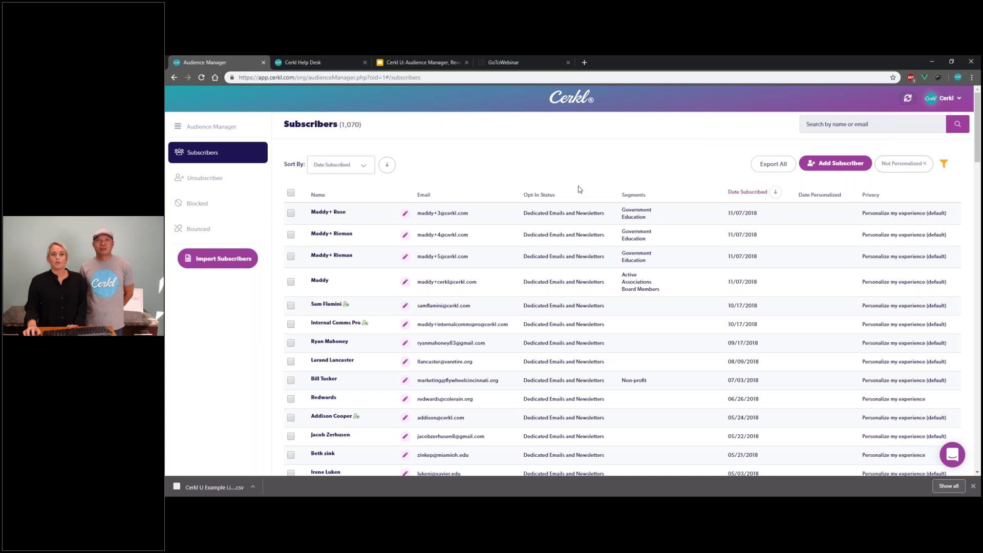
scroll(579, 190, "down", 1)
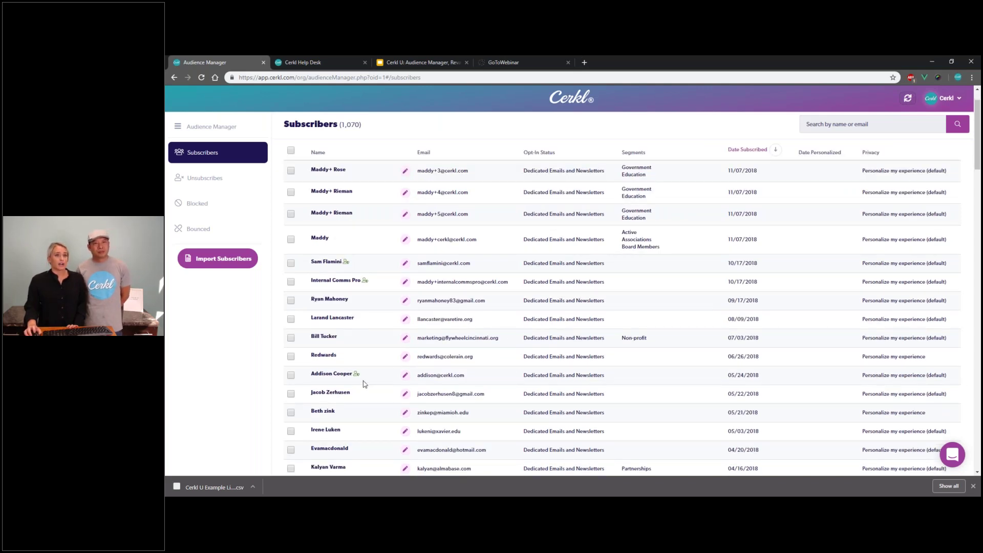
mouse_move(357, 377)
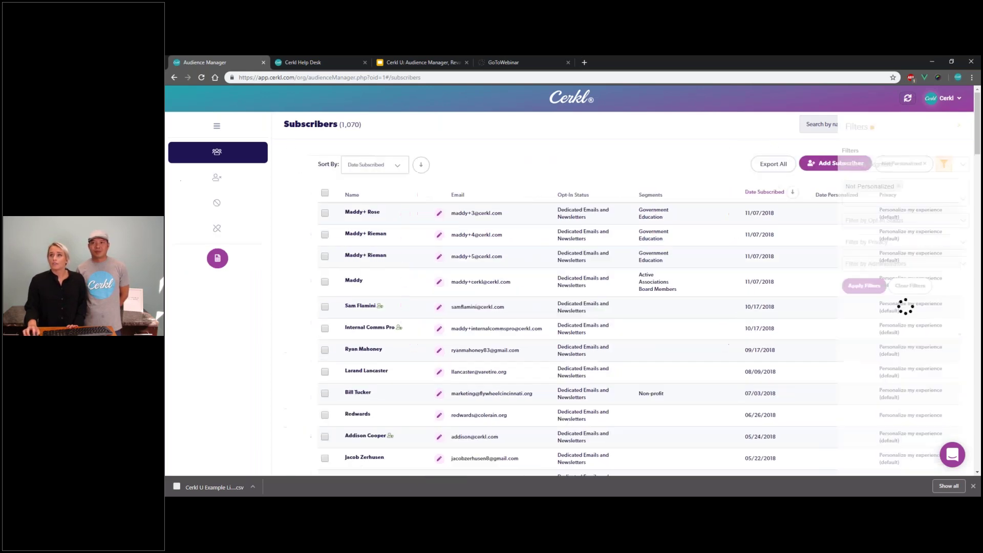
left_click(891, 253)
left_click(881, 266)
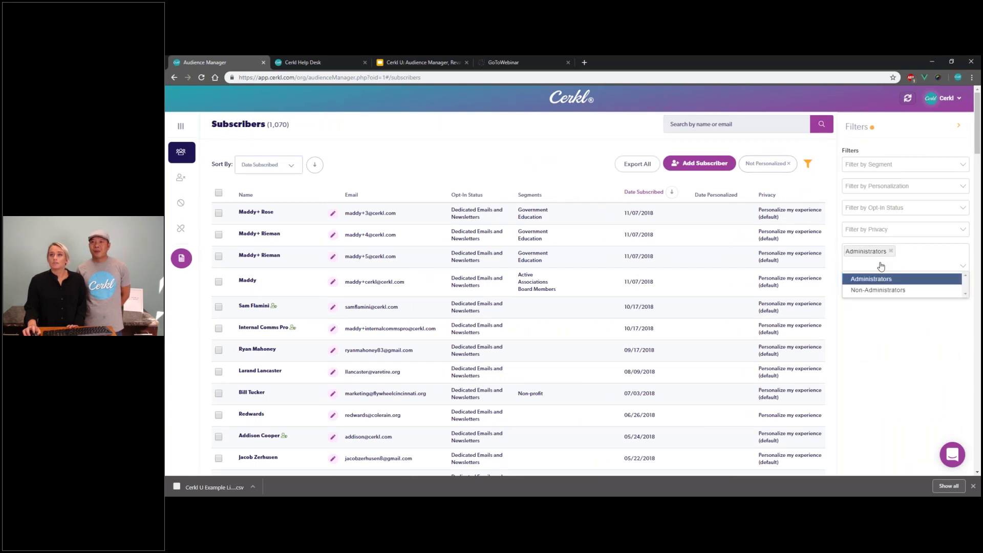
left_click(865, 285)
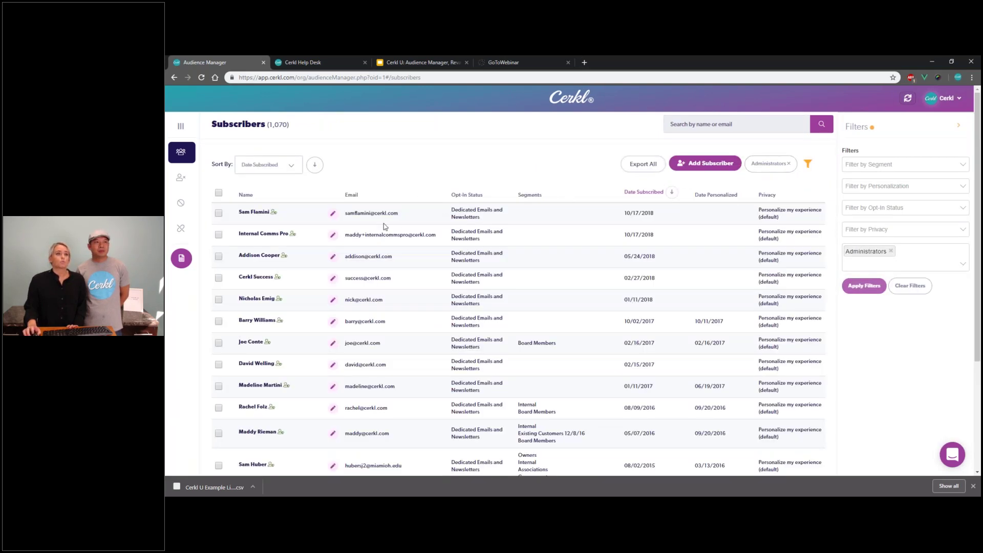
mouse_move(274, 214)
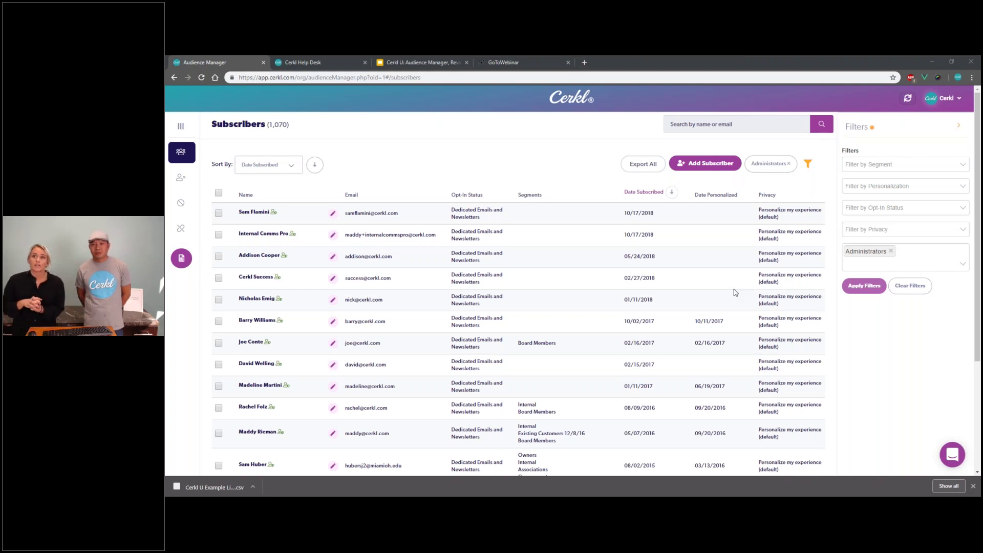
Step: Remove the Administrators filter so all subscribers are listed
left_click(896, 128)
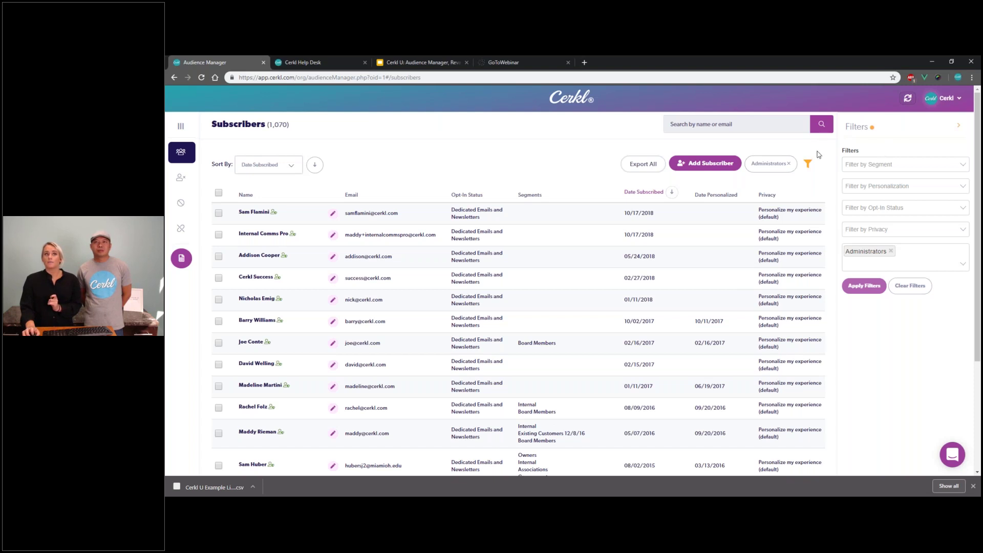
left_click(294, 164)
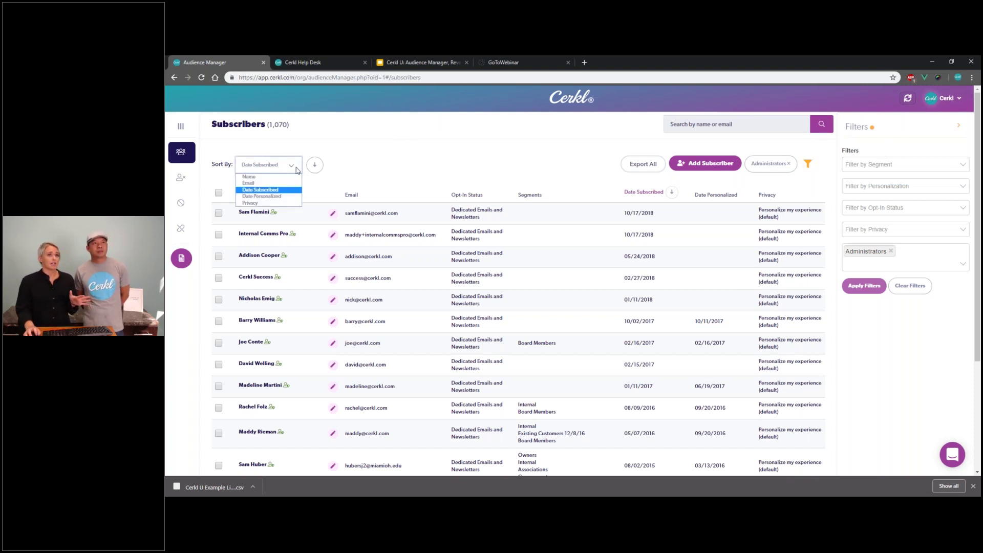
left_click(362, 165)
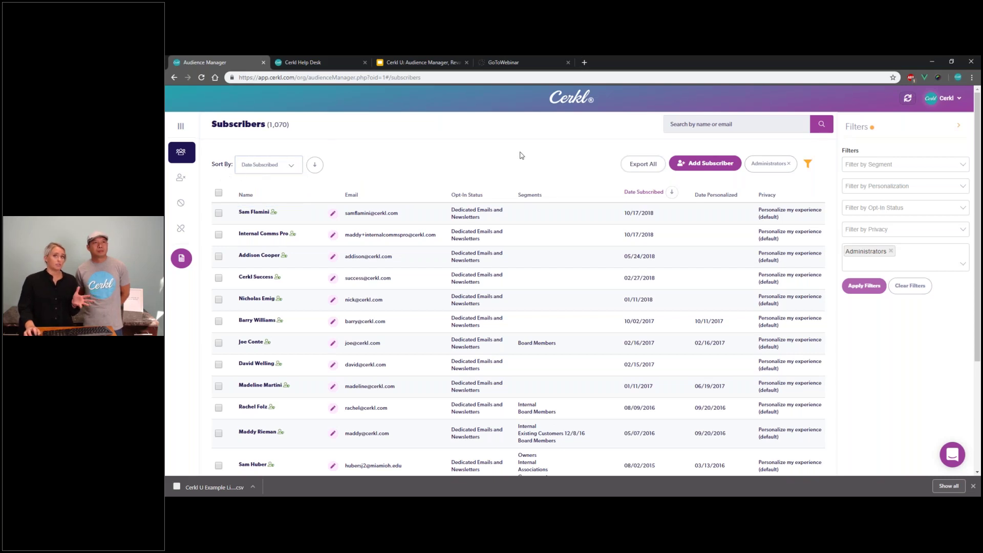
left_click(904, 293)
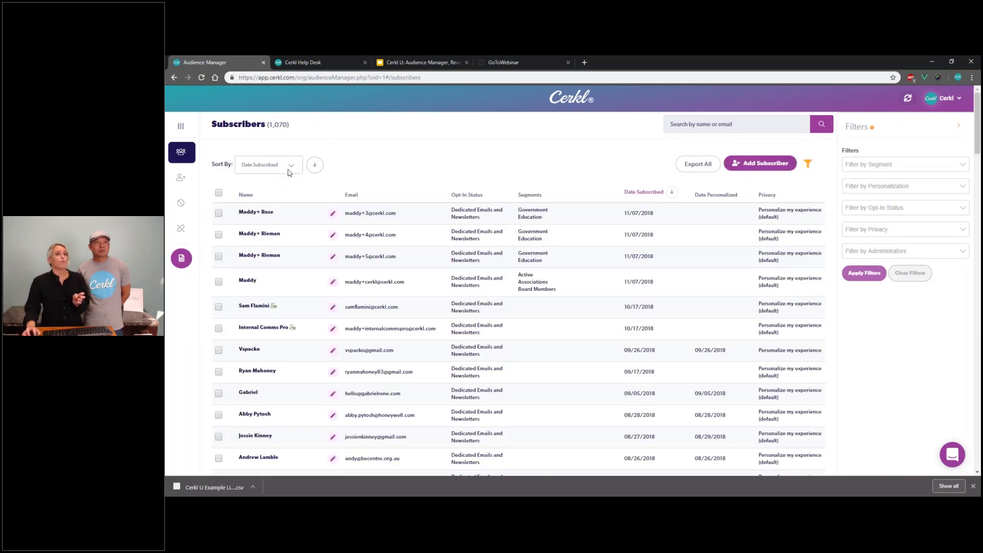
Step: Sort subscribers by Date Personalized, switching between oldest-first and newest-first order
left_click(285, 168)
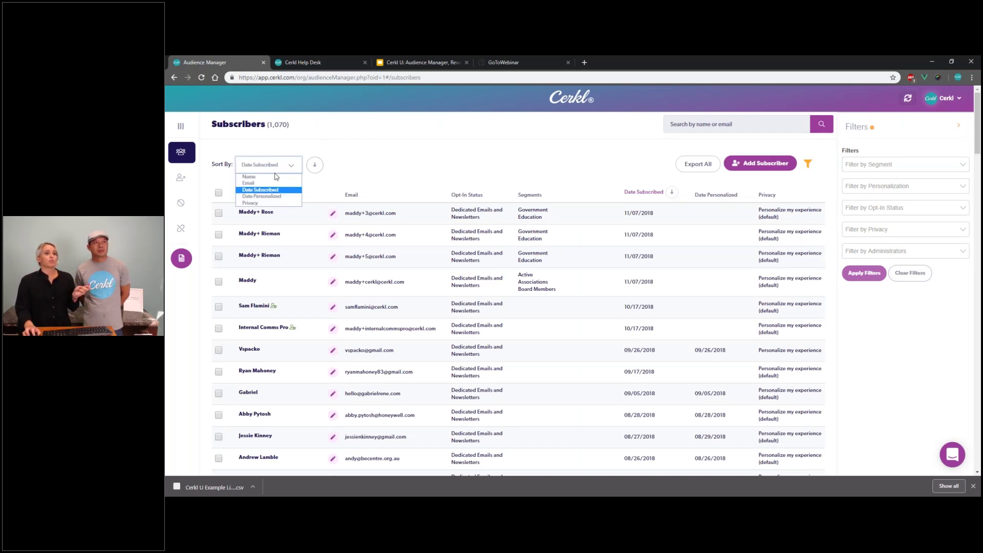
left_click(266, 196)
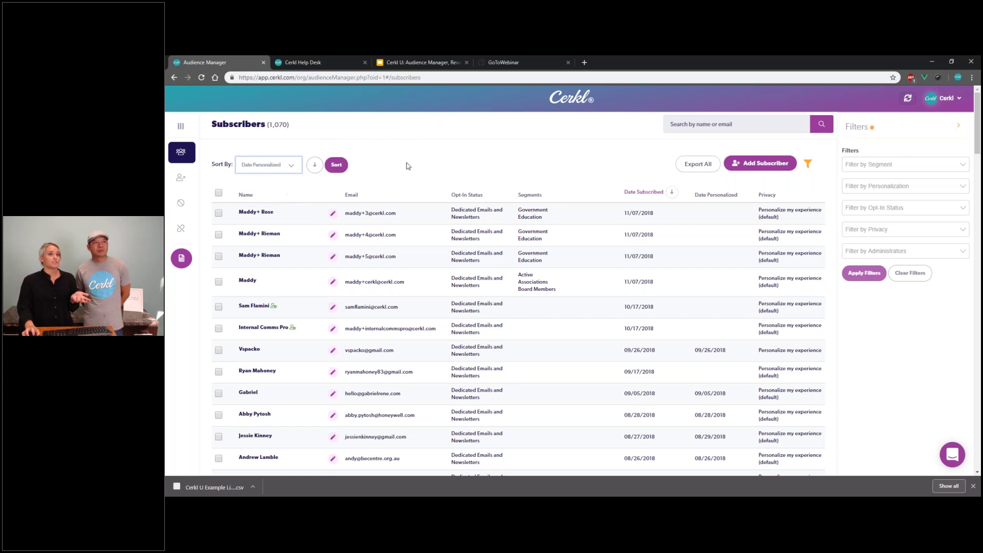
left_click(338, 170)
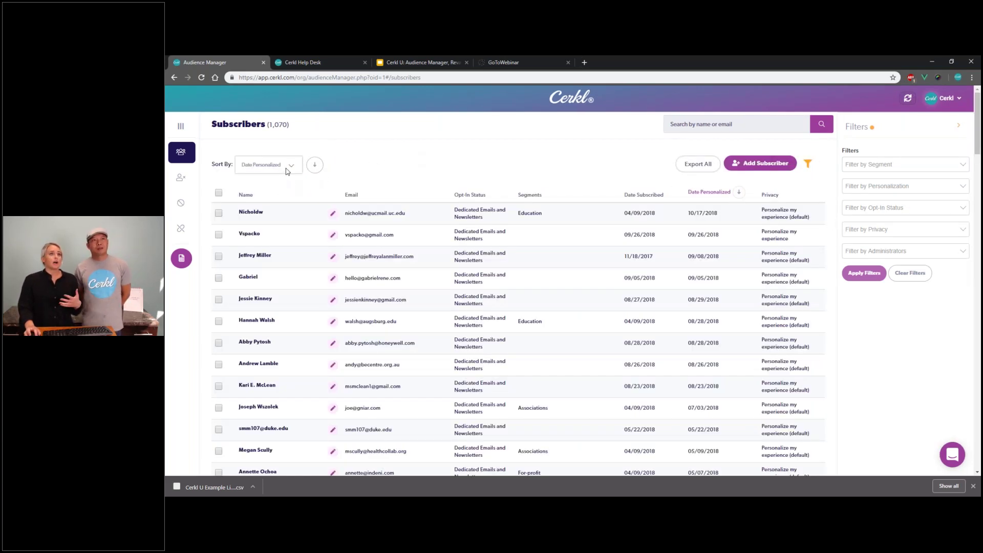
left_click(287, 168)
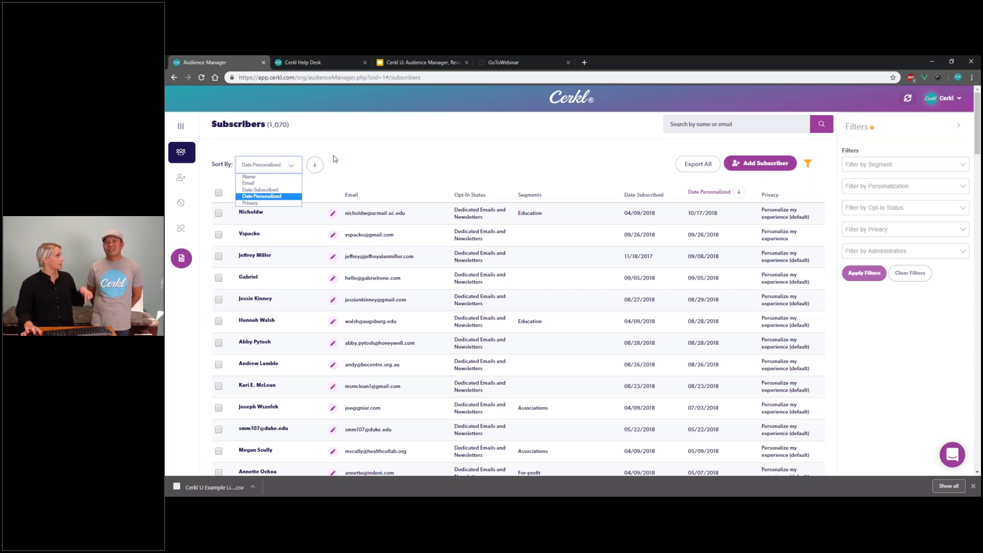
left_click(336, 158)
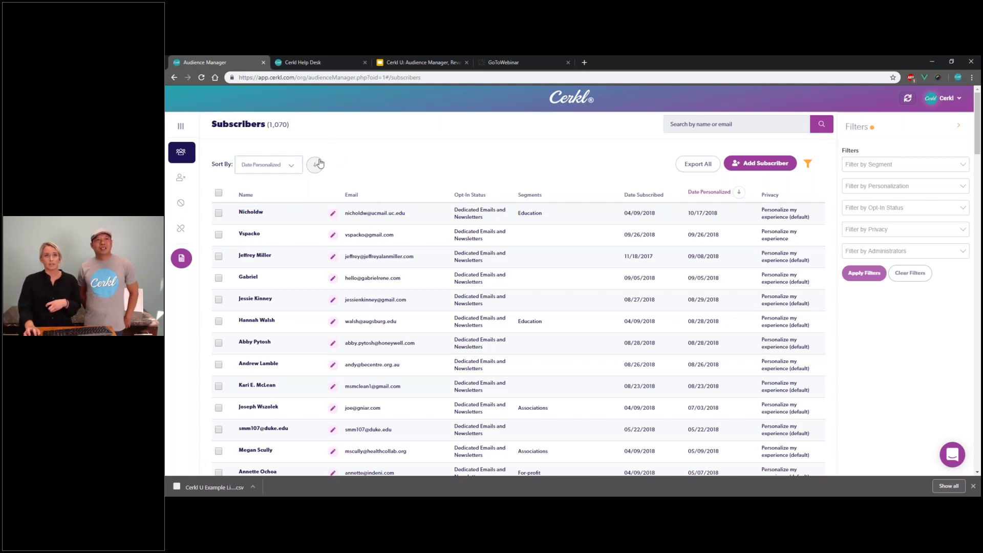
left_click(314, 166)
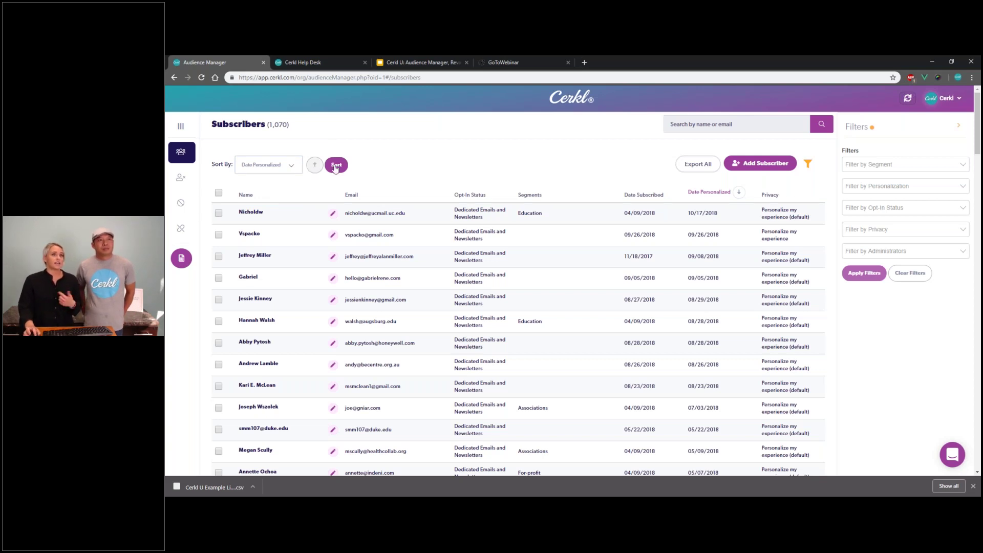
left_click(313, 166)
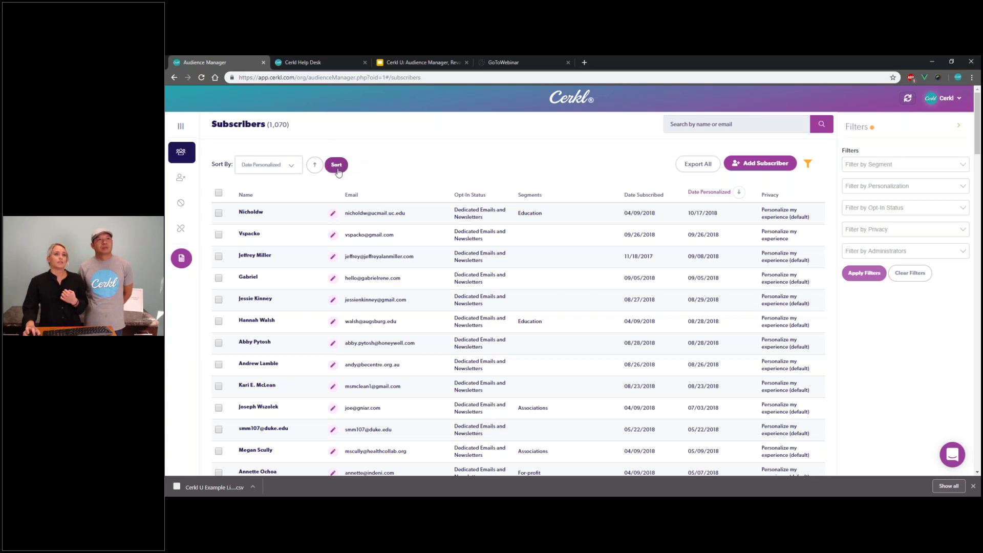
left_click(337, 169)
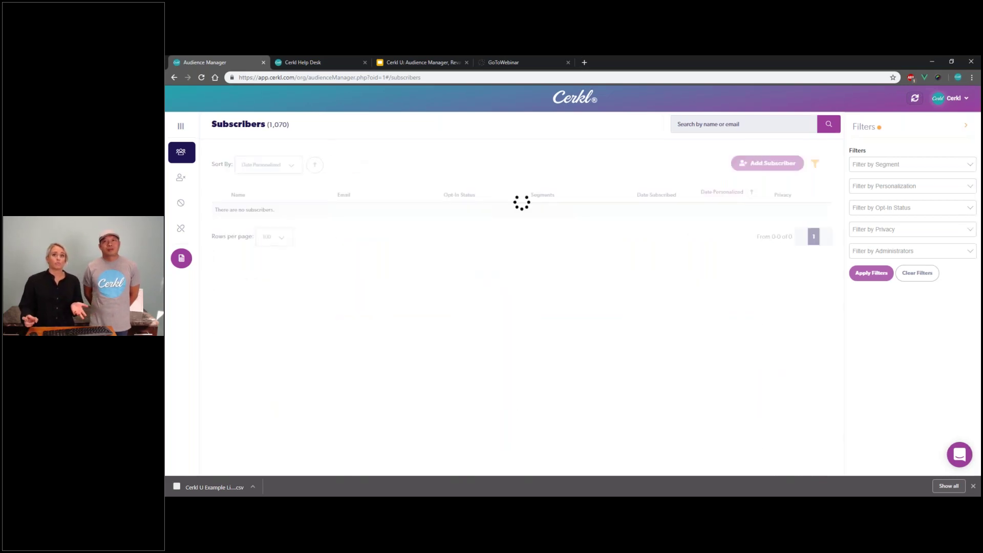
left_click(316, 165)
left_click(337, 168)
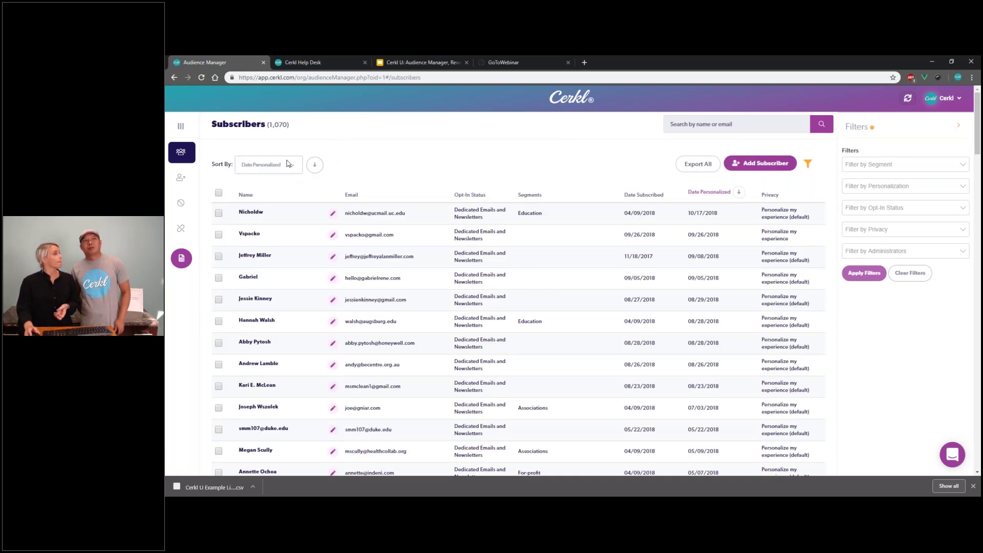
left_click(289, 164)
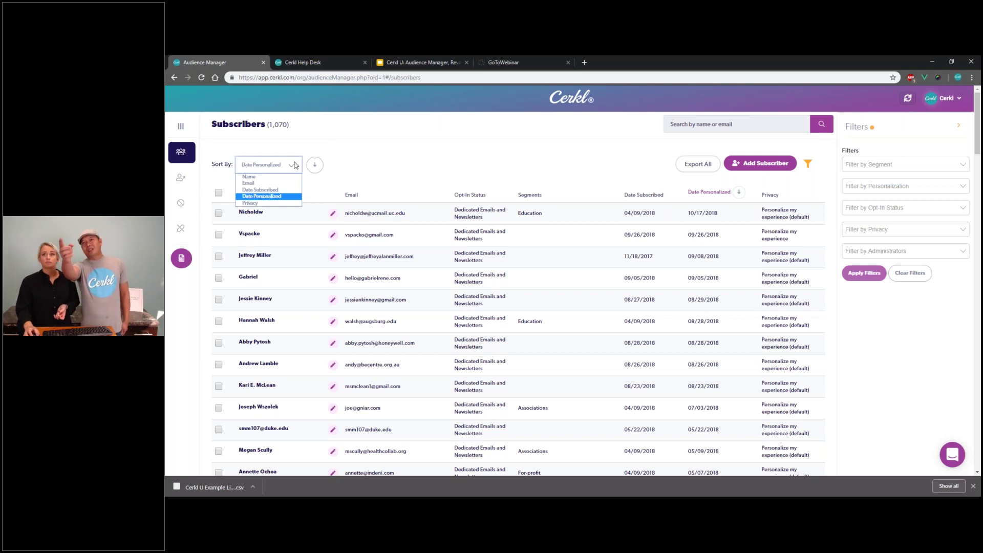
left_click(522, 166)
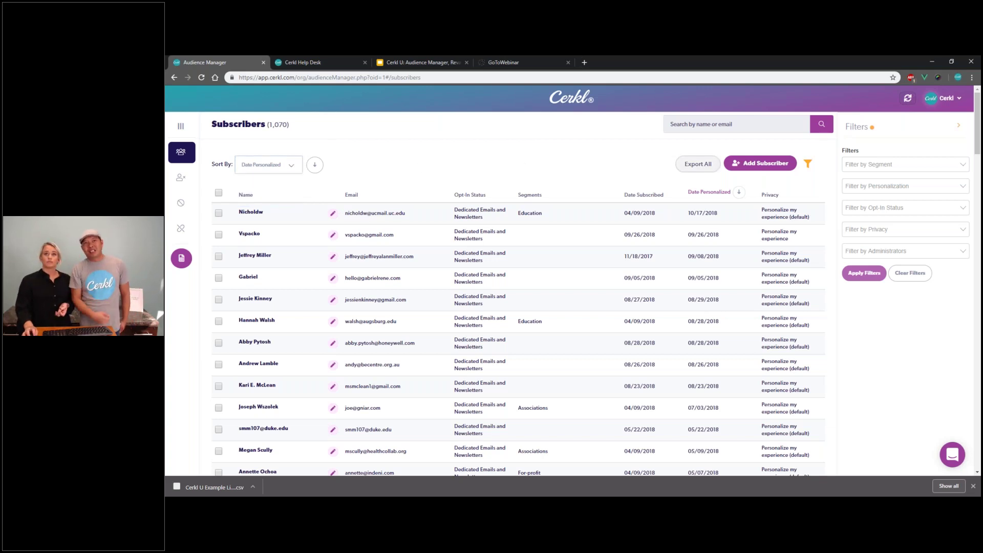
left_click(739, 192)
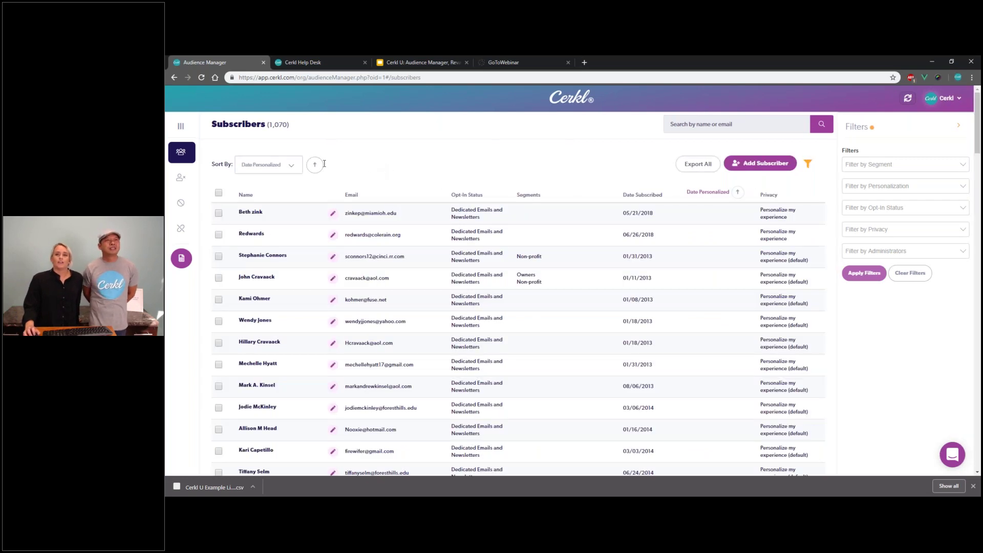
Step: Sort subscribers by Privacy, then show the deck's Mark Your Calendars slide
left_click(290, 168)
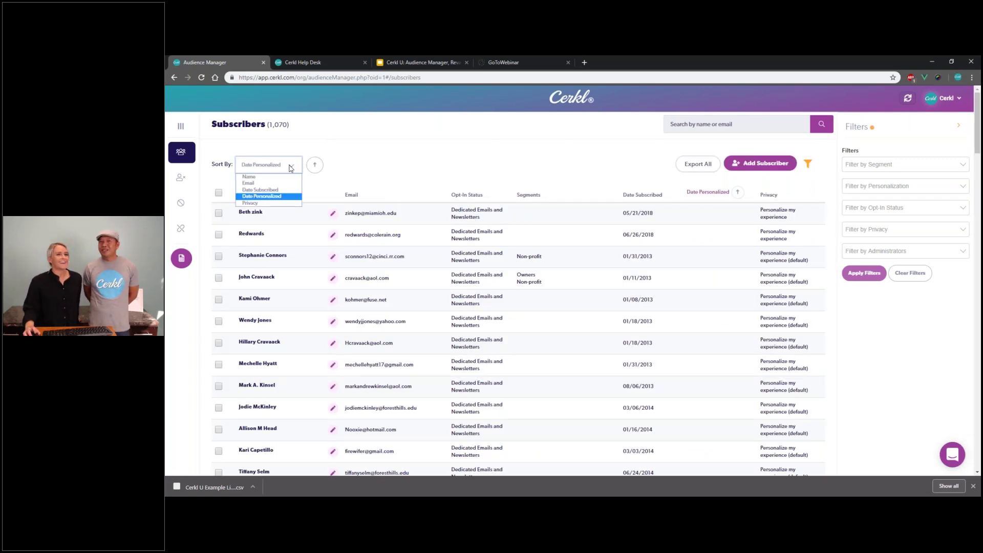
left_click(281, 203)
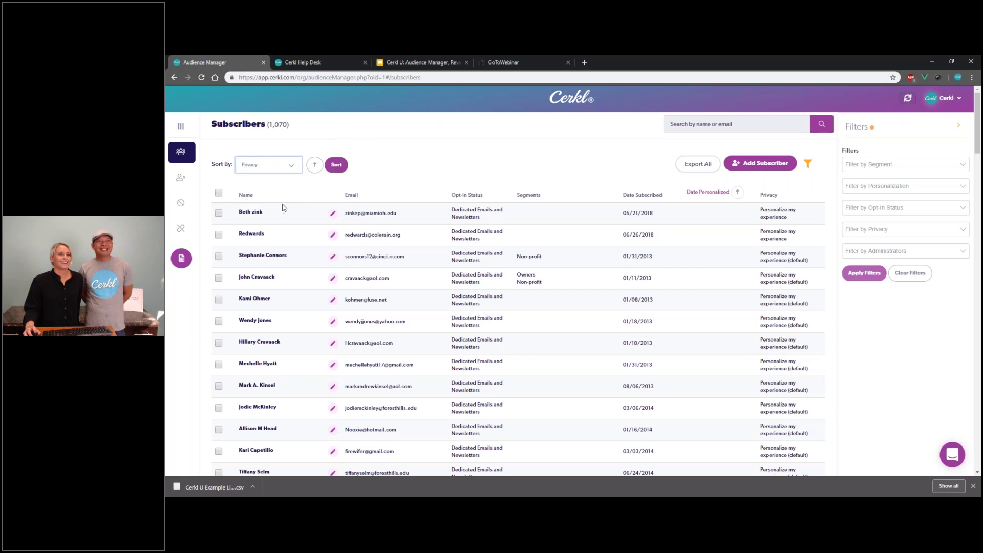
left_click(338, 165)
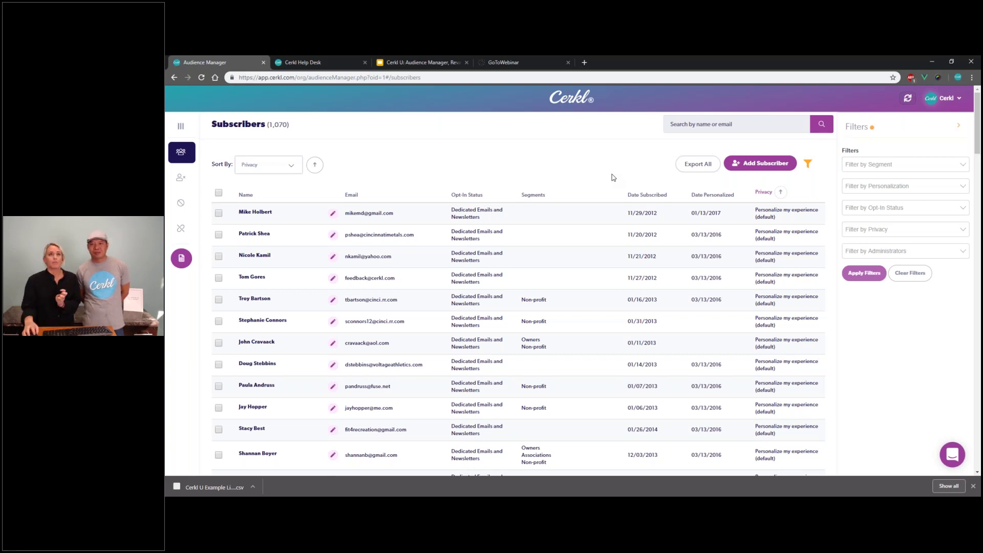
left_click(449, 66)
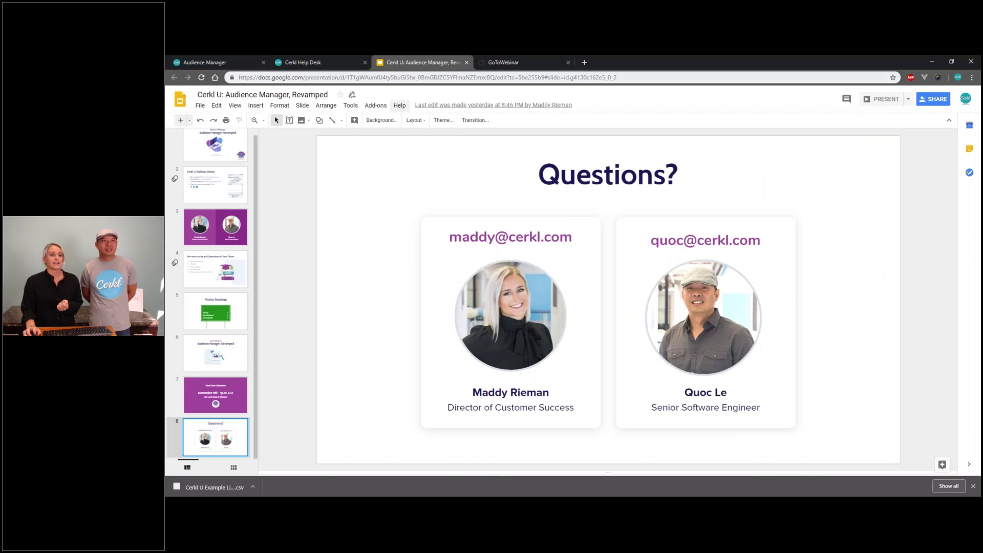
left_click(220, 403)
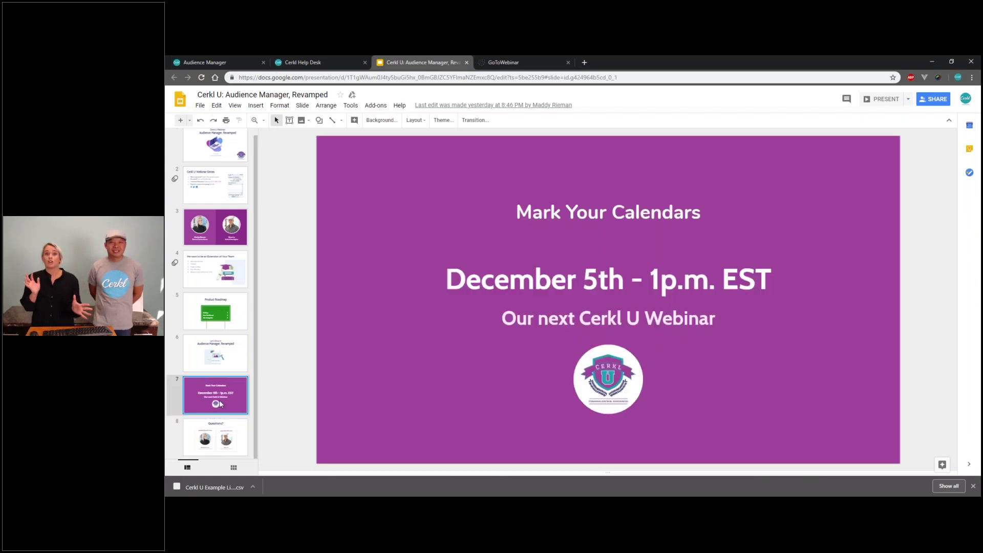